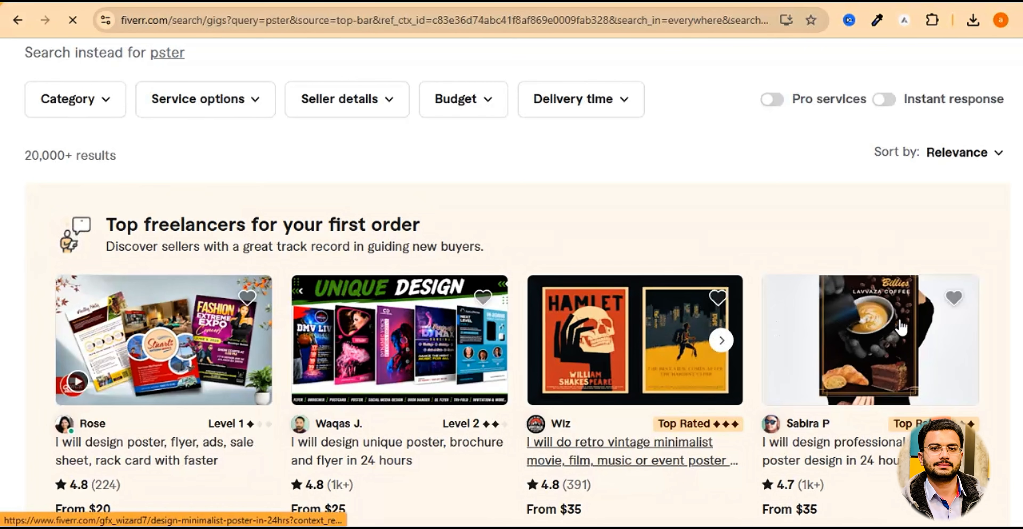
Open the professional business poster design gig and compare its Basic, Standard and Premium packages
scroll(273, 331, down, 5)
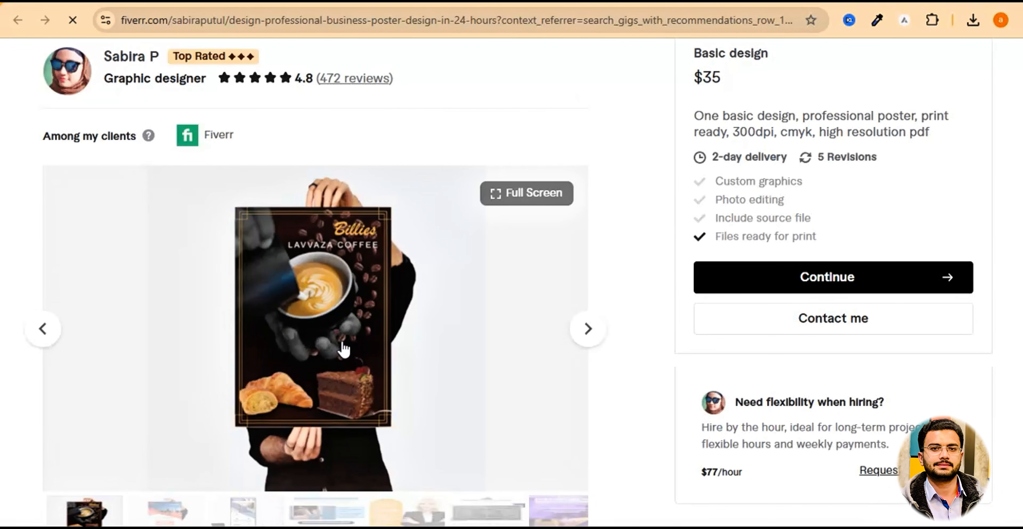
scroll(316, 304, up, 2)
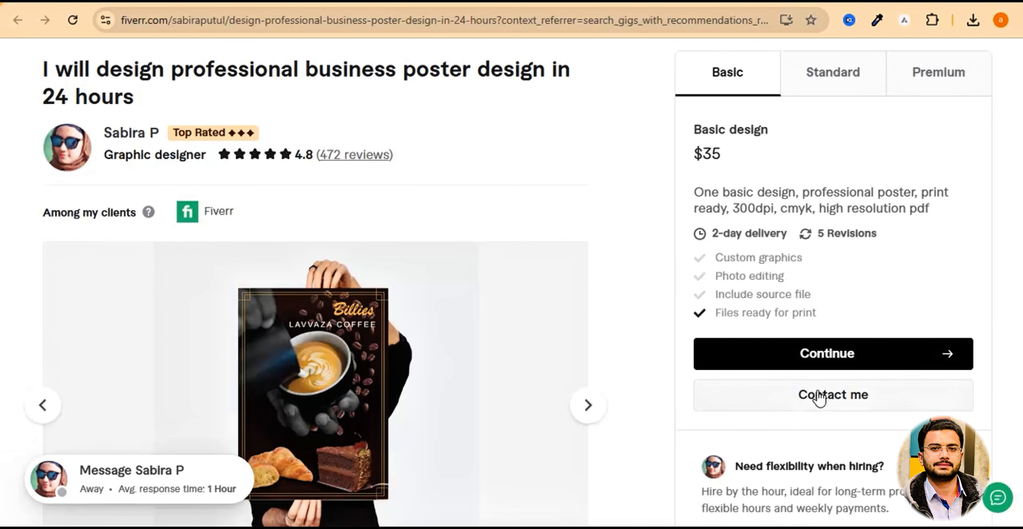
click(830, 86)
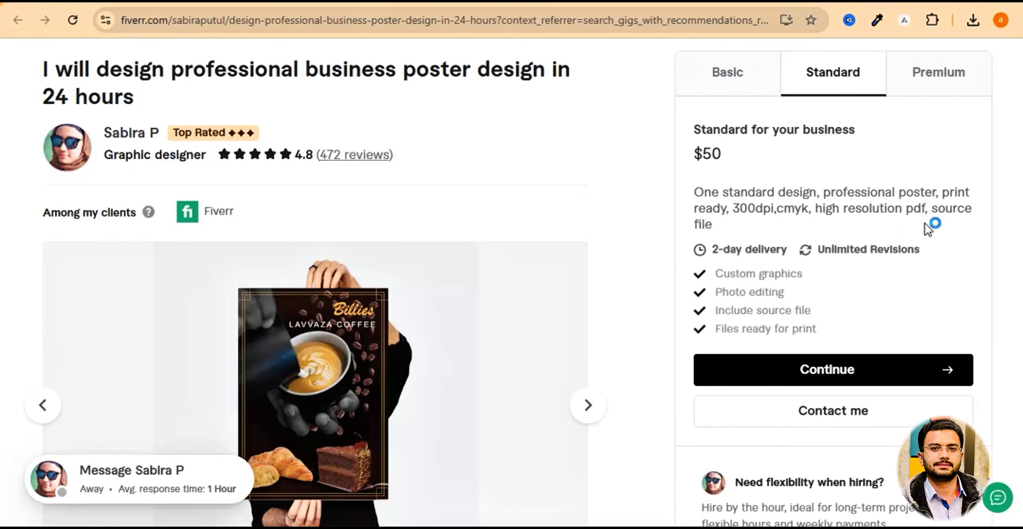
click(940, 84)
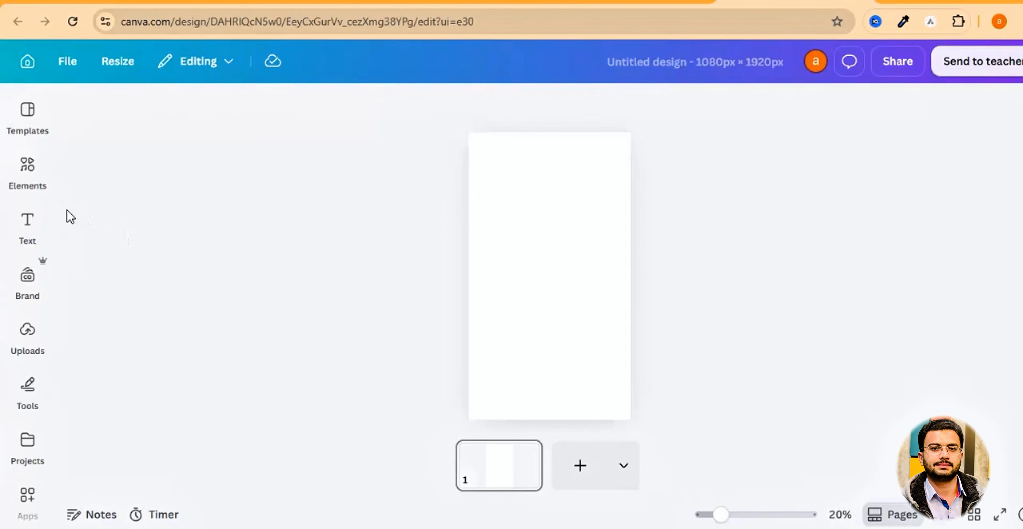
Add the uploaded photo of a hand pouring coffee into an iced glass to the blank page
click(28, 333)
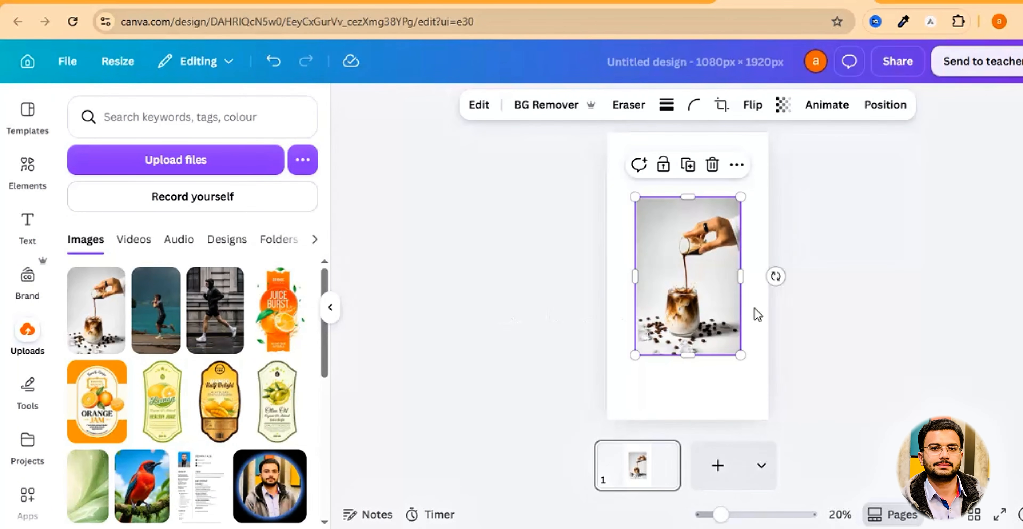
click(708, 359)
click(330, 308)
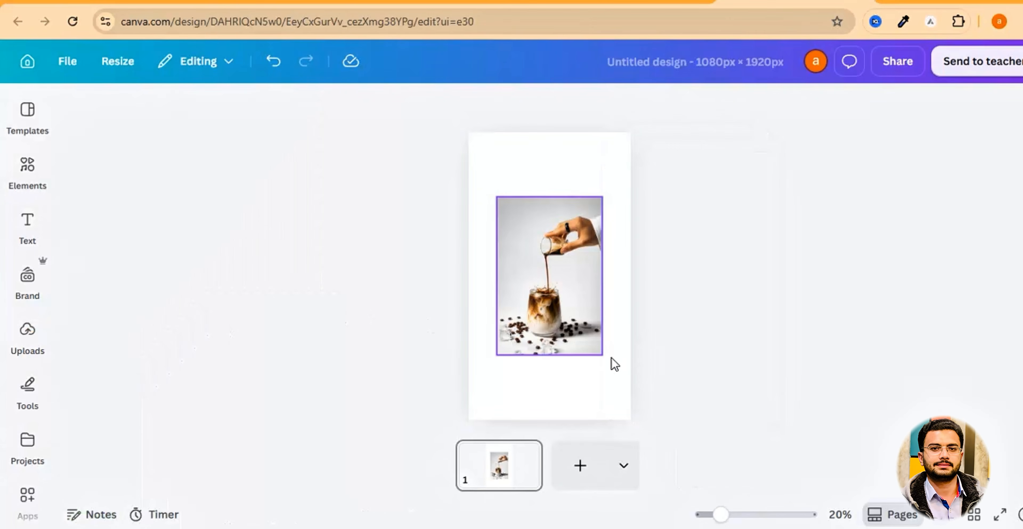
Enlarge the coffee photo to nearly the page's width and place it against the page's right edge
click(550, 338)
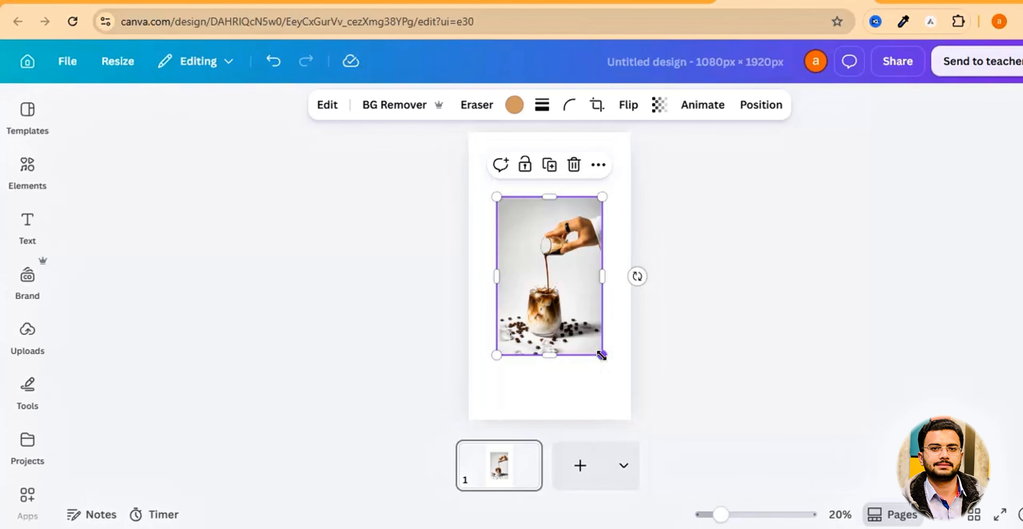
drag(602, 355, 610, 405)
drag(594, 372, 592, 340)
drag(496, 364, 480, 381)
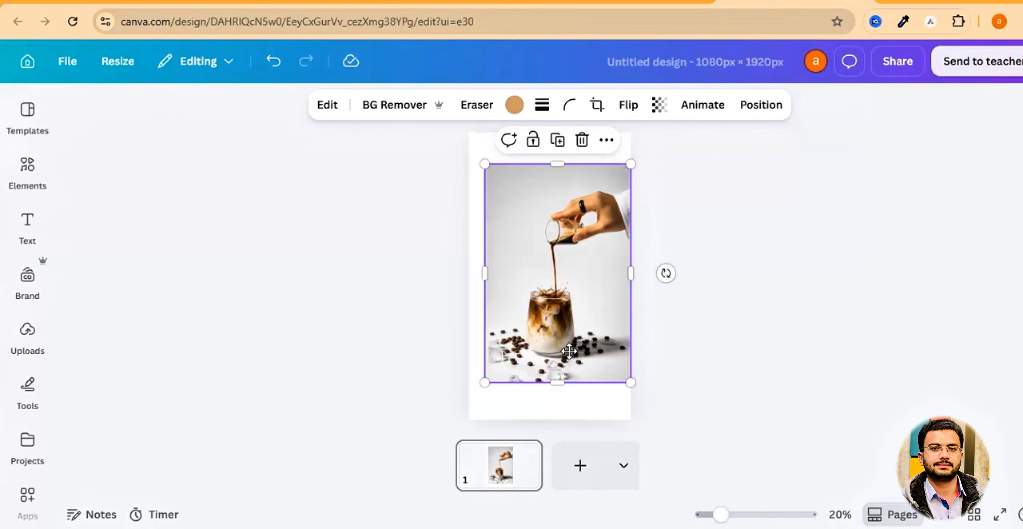
drag(568, 351, 569, 348)
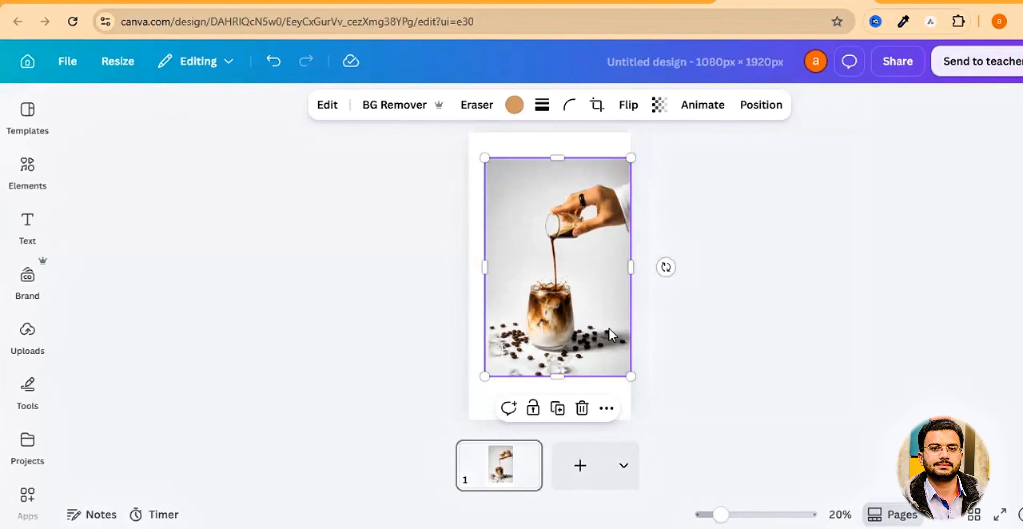
click(647, 329)
Search the elements for "Frame" and insert the smartphone-shaped frame from the full list of frames
click(37, 181)
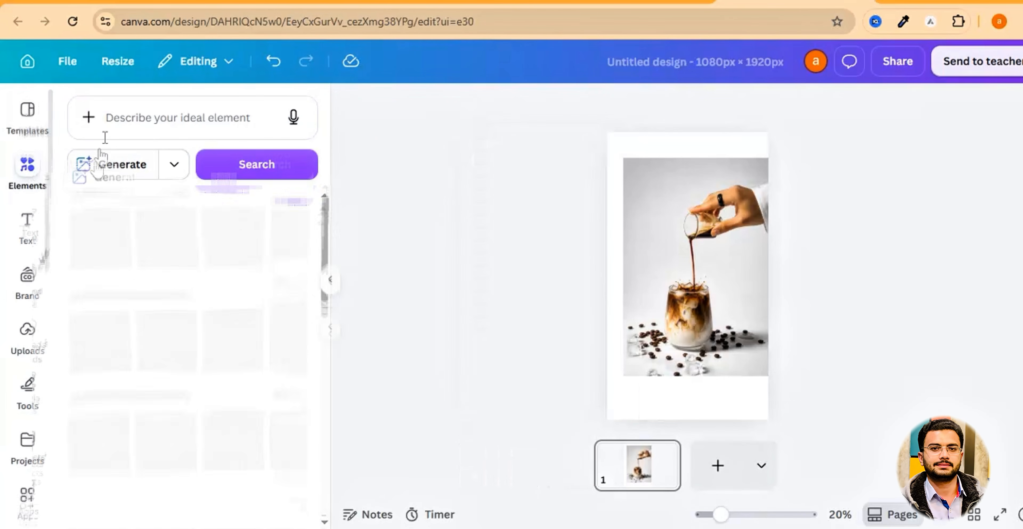
click(104, 117)
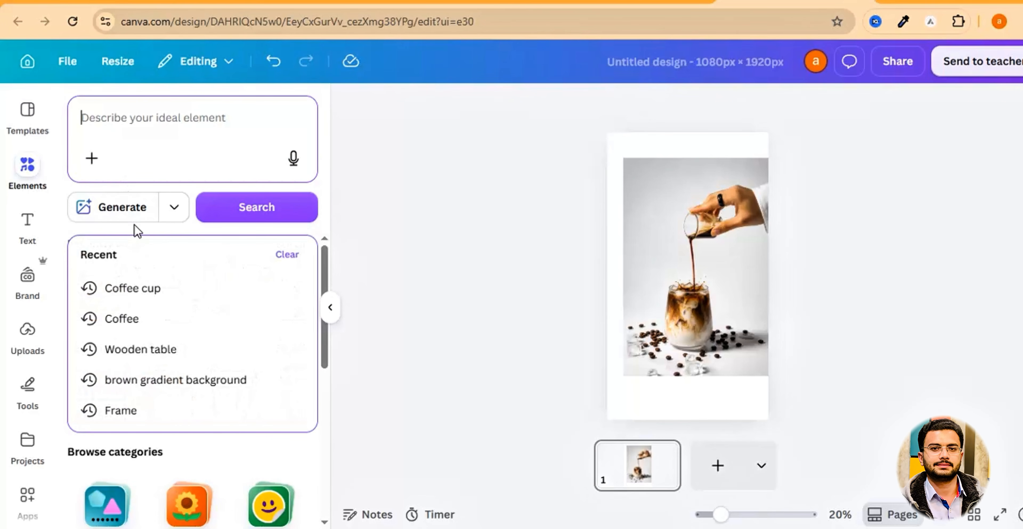
text(fra)
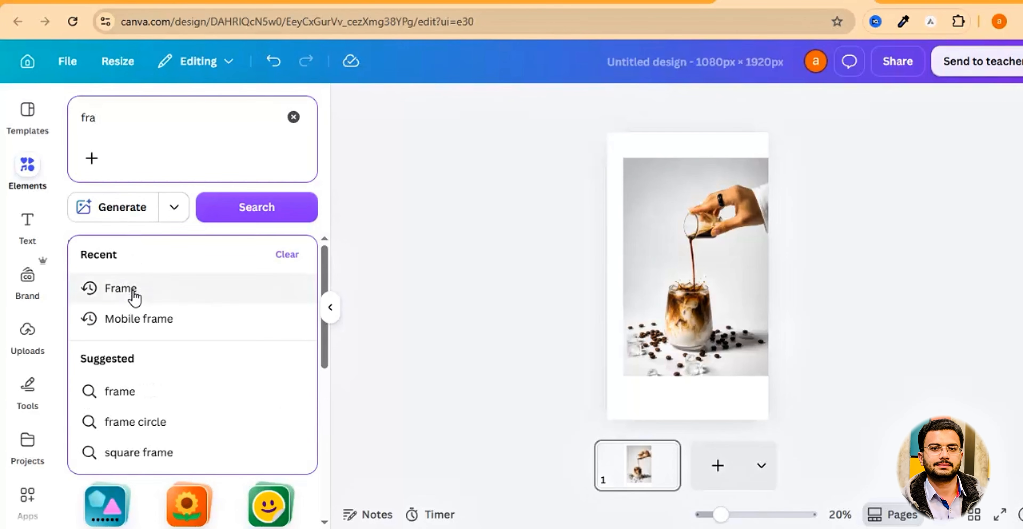
click(132, 298)
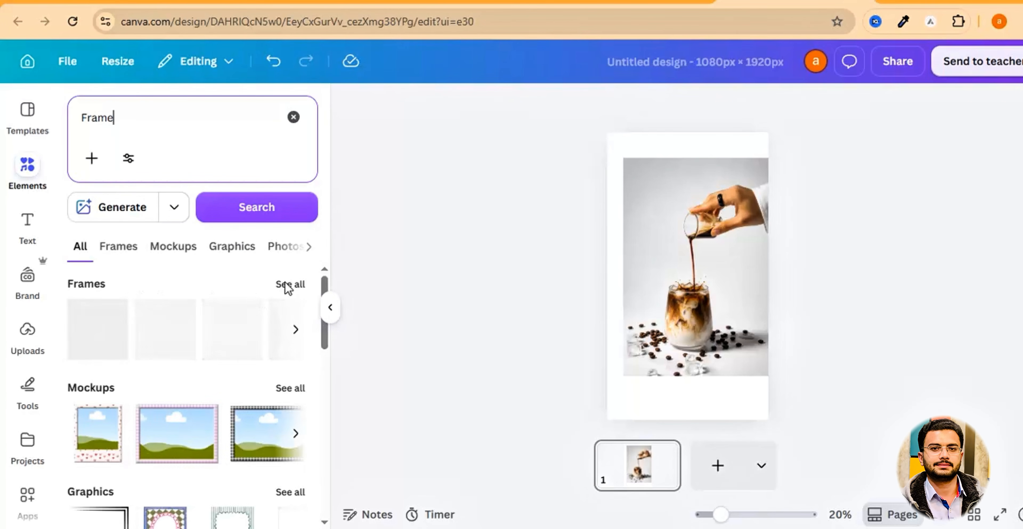
click(293, 286)
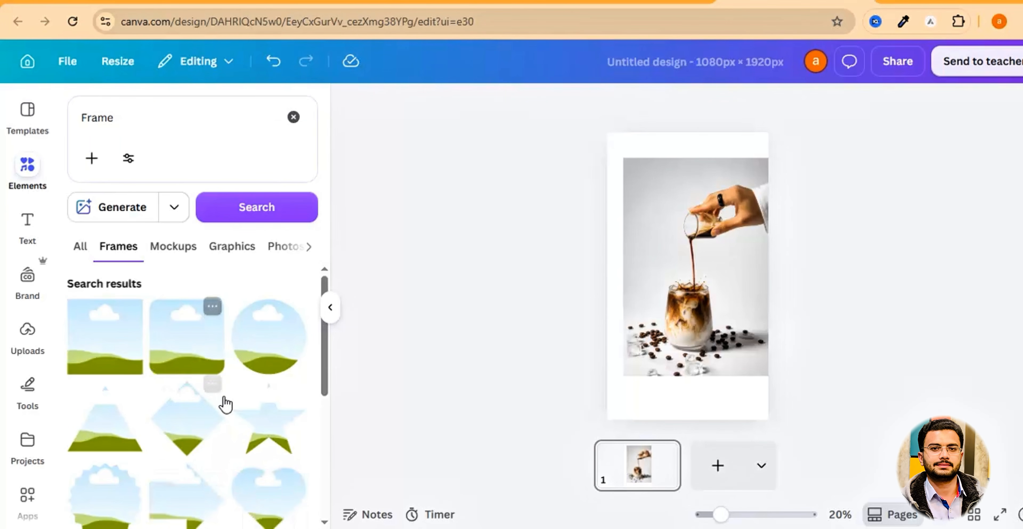
scroll(227, 406, down, 5)
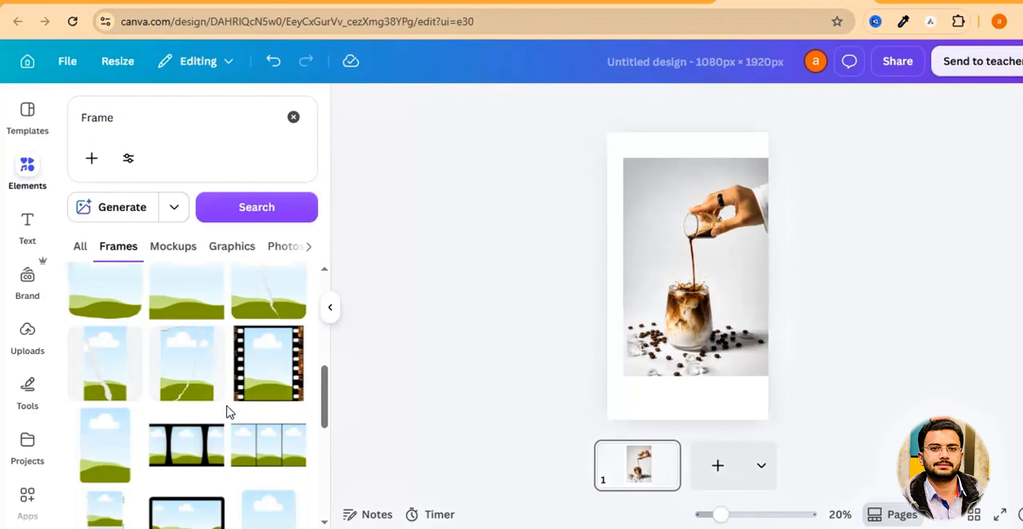
scroll(227, 406, down, 3)
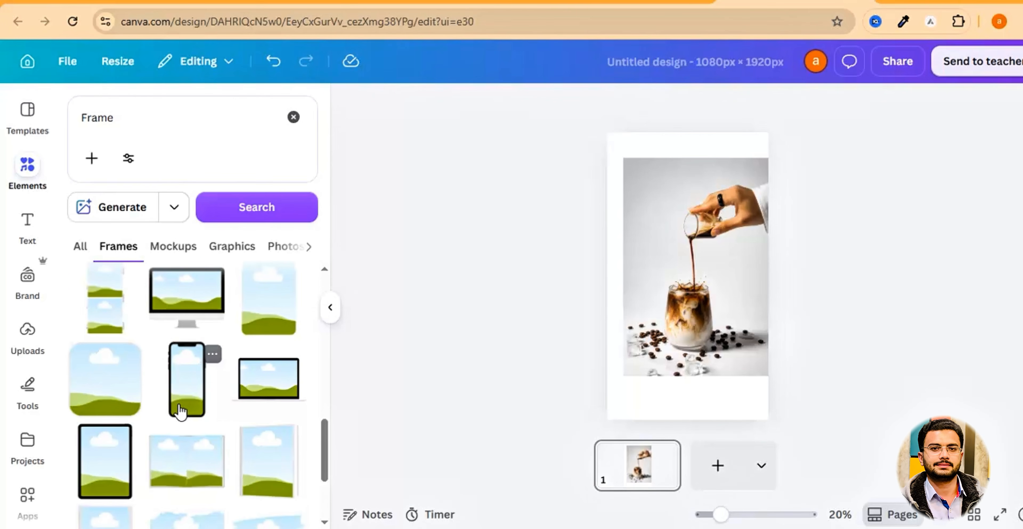
click(180, 411)
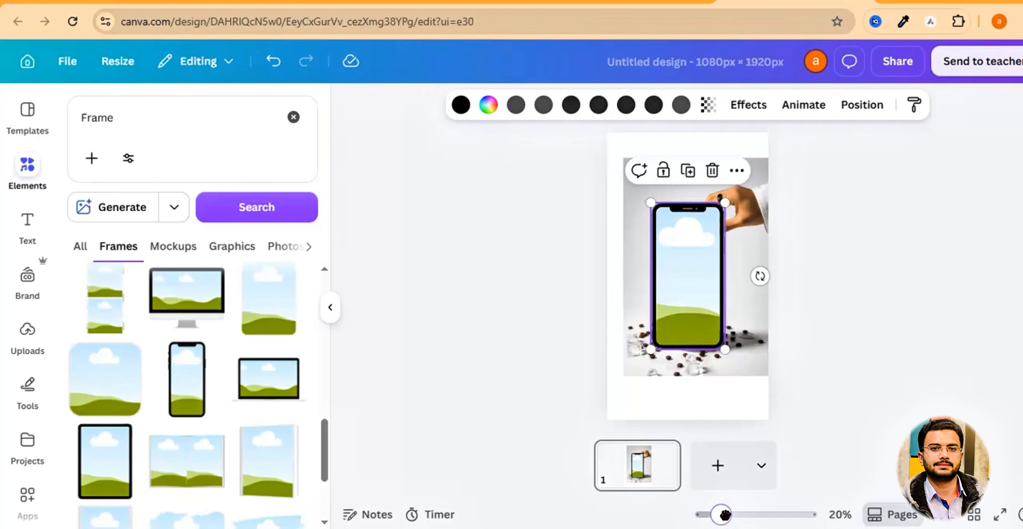
Scale the phone frame down and place it over the coffee glass, its top edge meeting the poured stream
drag(725, 515, 731, 515)
drag(736, 166, 683, 280)
drag(661, 318, 695, 321)
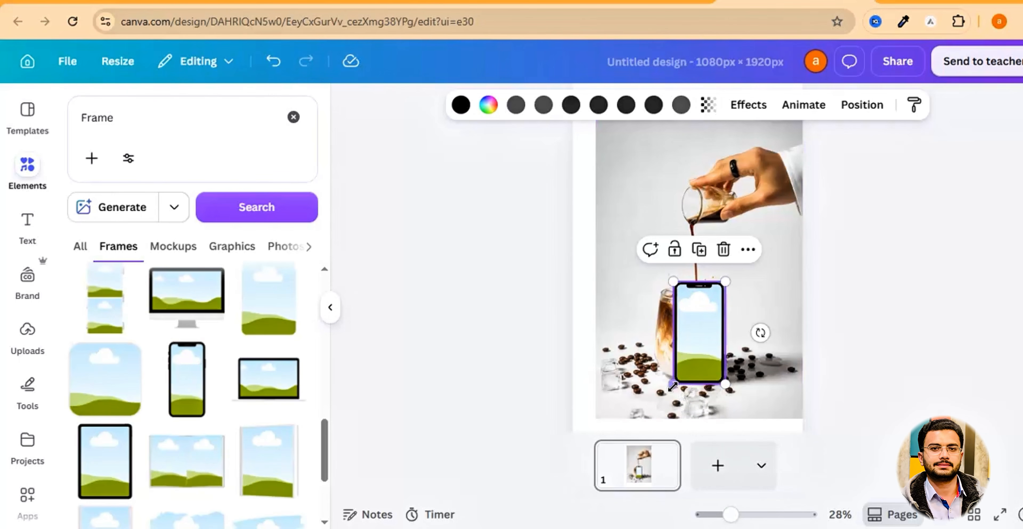
drag(672, 384, 656, 418)
click(855, 179)
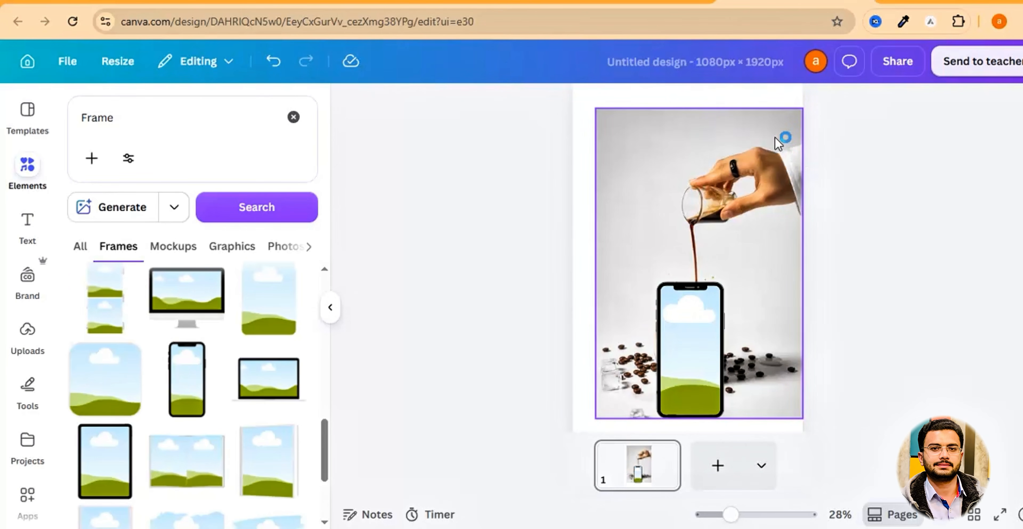
Remove the coffee photo's background and crop its lower part up to the top edge of the phone frame
click(671, 146)
click(528, 104)
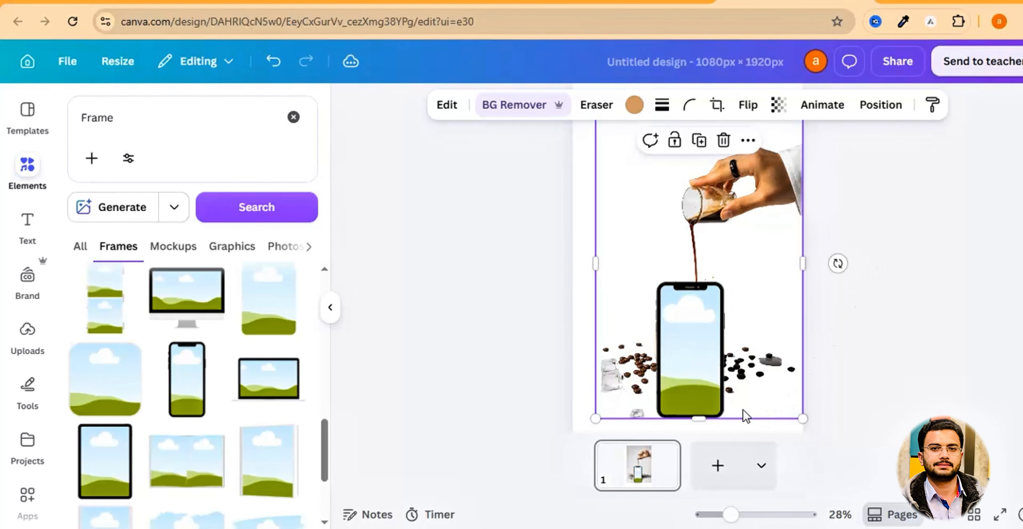
drag(696, 419, 692, 283)
click(876, 284)
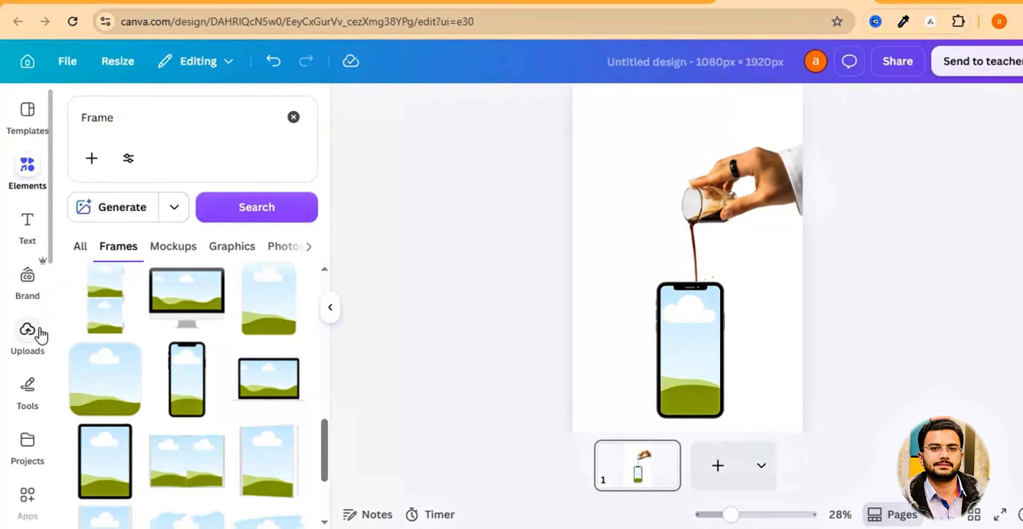
Add the original coffee photo from the uploads again and drop it into the phone frame
click(28, 332)
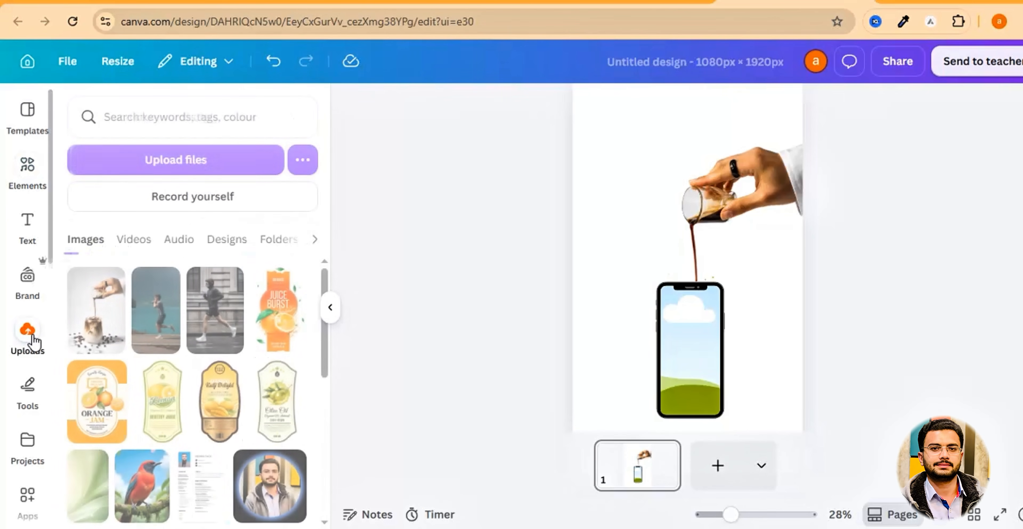
click(106, 341)
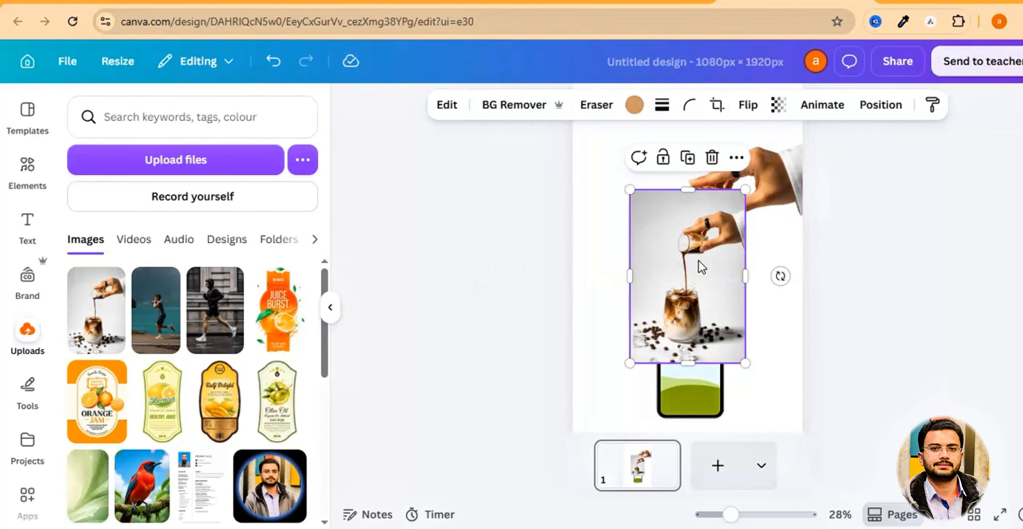
drag(700, 300, 699, 339)
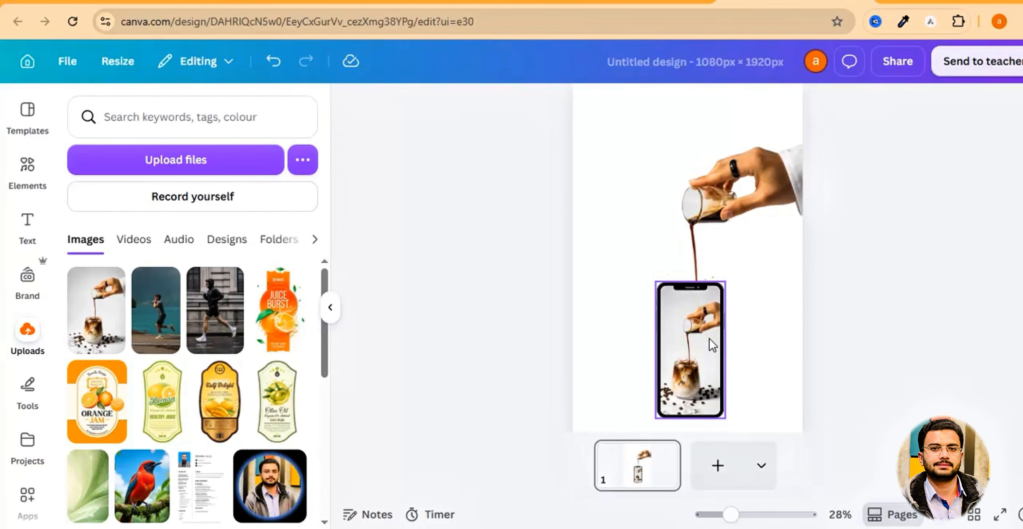
Enlarge the photo inside the phone frame so the glass fills the screen and its stream lines up with the one above
double_click(702, 334)
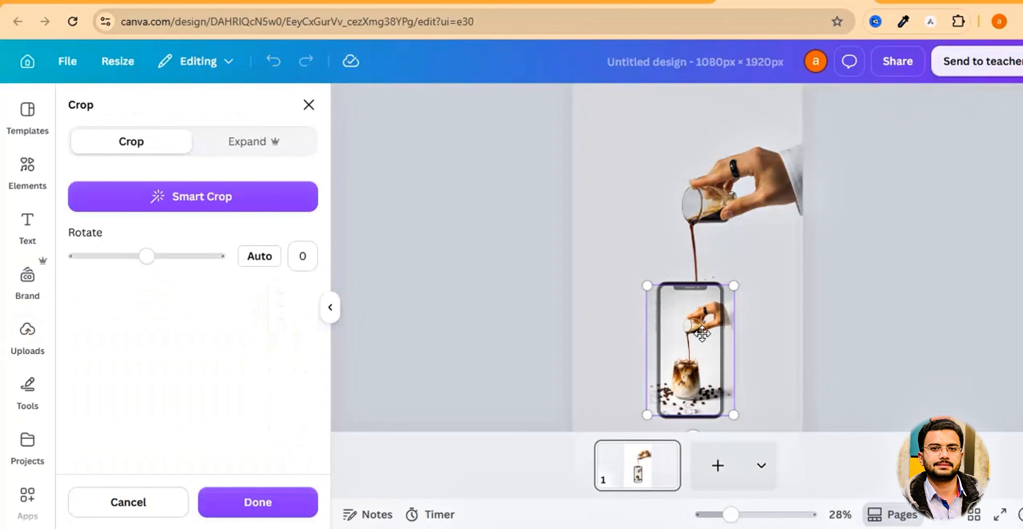
drag(747, 276, 770, 234)
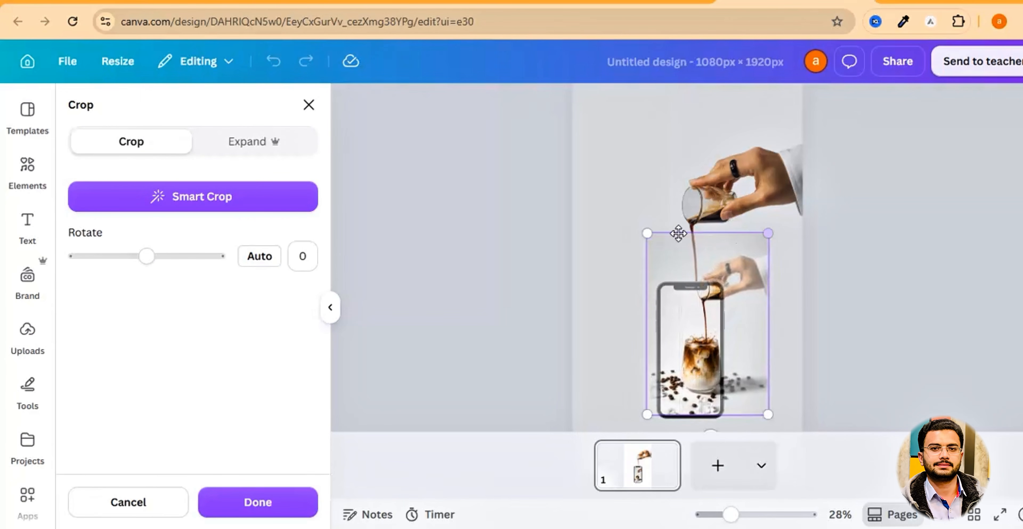
drag(644, 236, 619, 209)
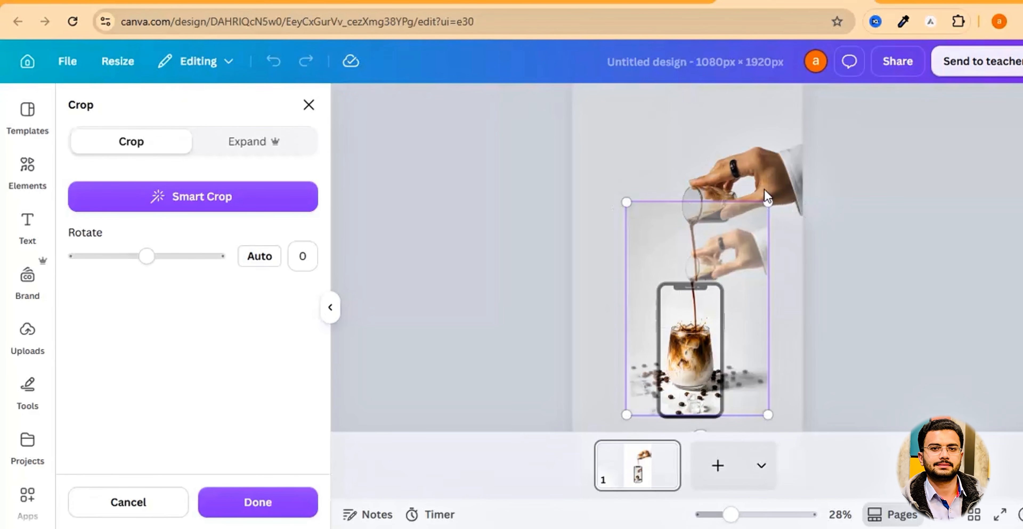
drag(764, 204, 769, 199)
click(916, 271)
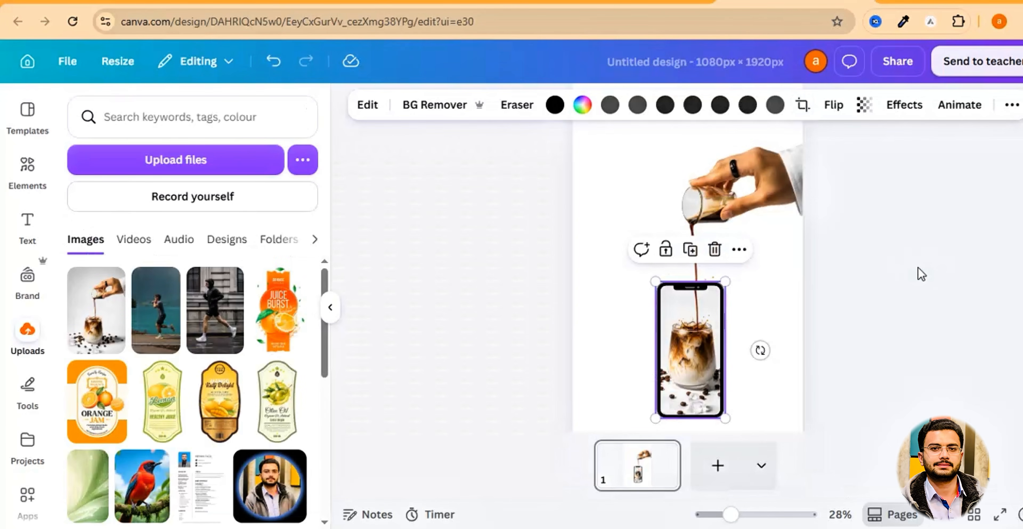
click(922, 274)
Nudge the cut-out hand photo so its coffee stream meets the stream inside the phone frame
drag(732, 519, 758, 516)
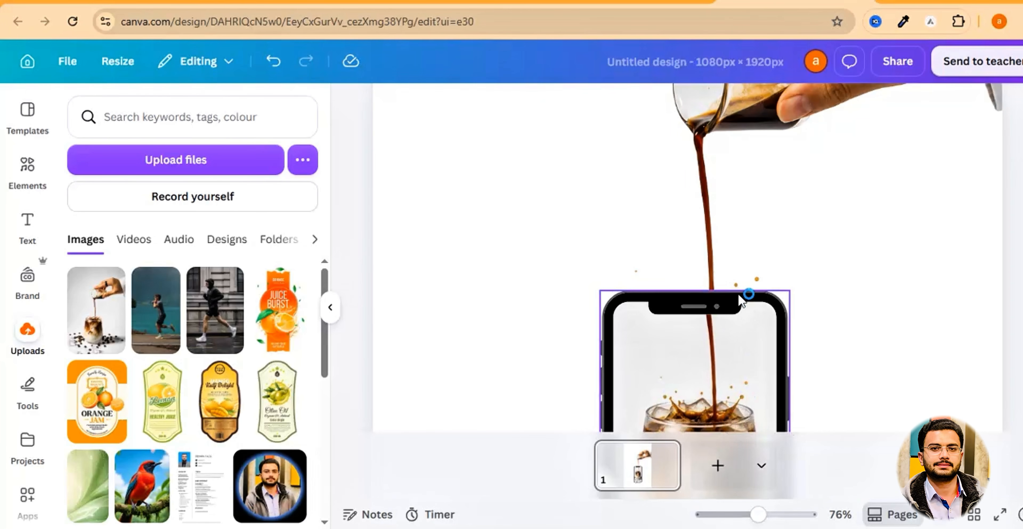
click(743, 235)
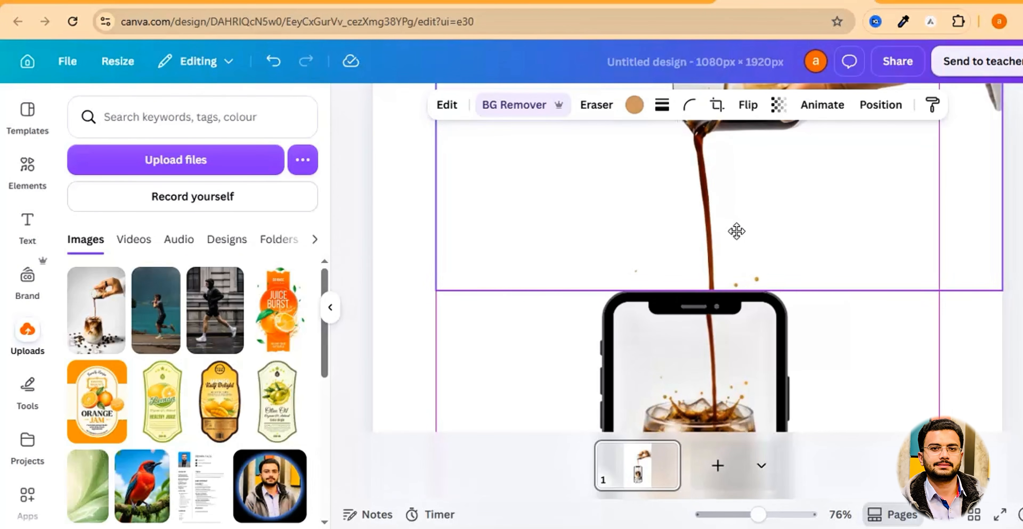
drag(736, 232, 735, 232)
scroll(755, 254, down, 5)
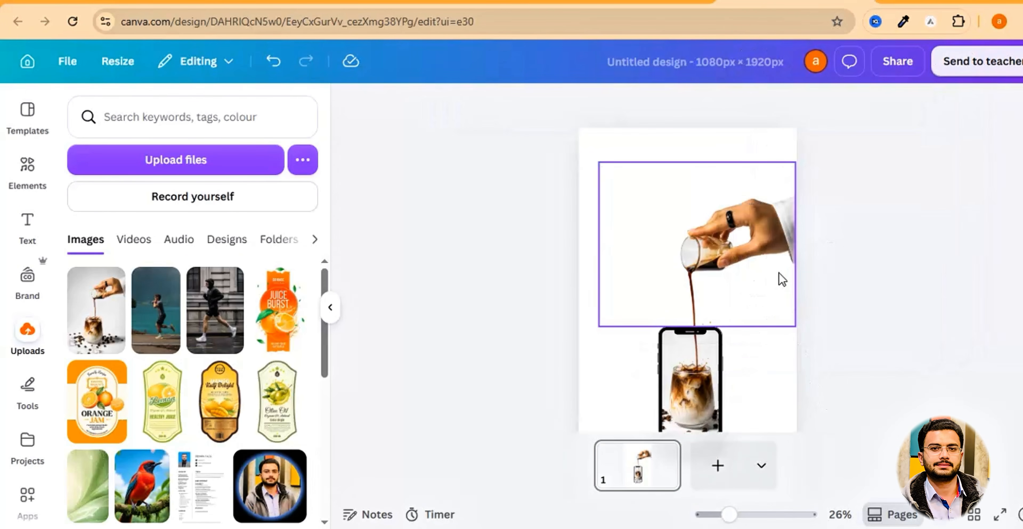
click(863, 333)
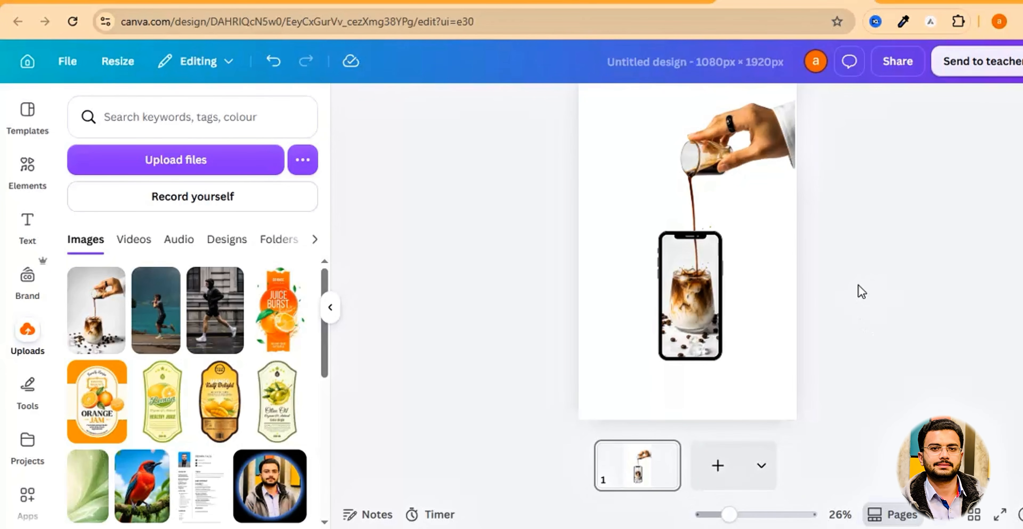
Group the cut-out hand photo with the phone frame
drag(731, 515, 723, 515)
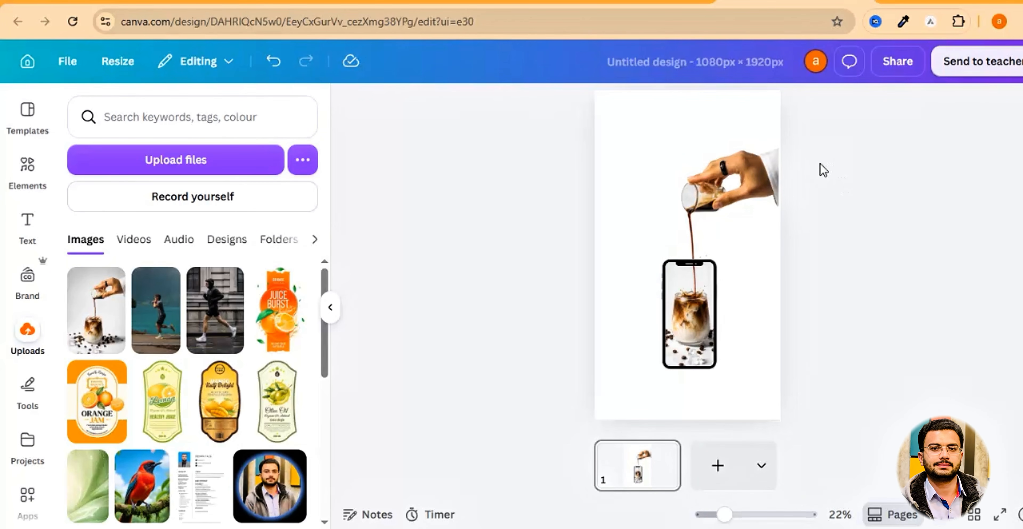
drag(820, 156, 680, 372)
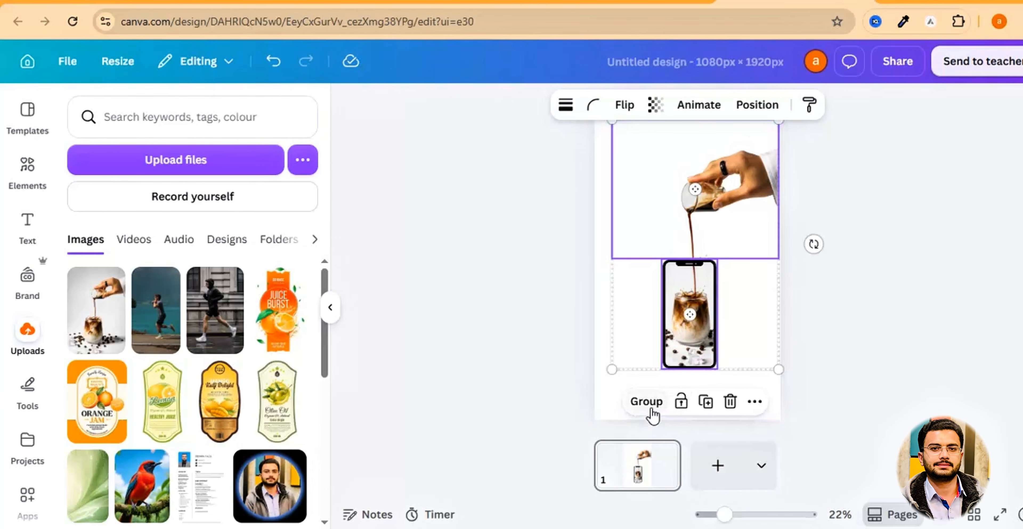
click(647, 402)
click(834, 277)
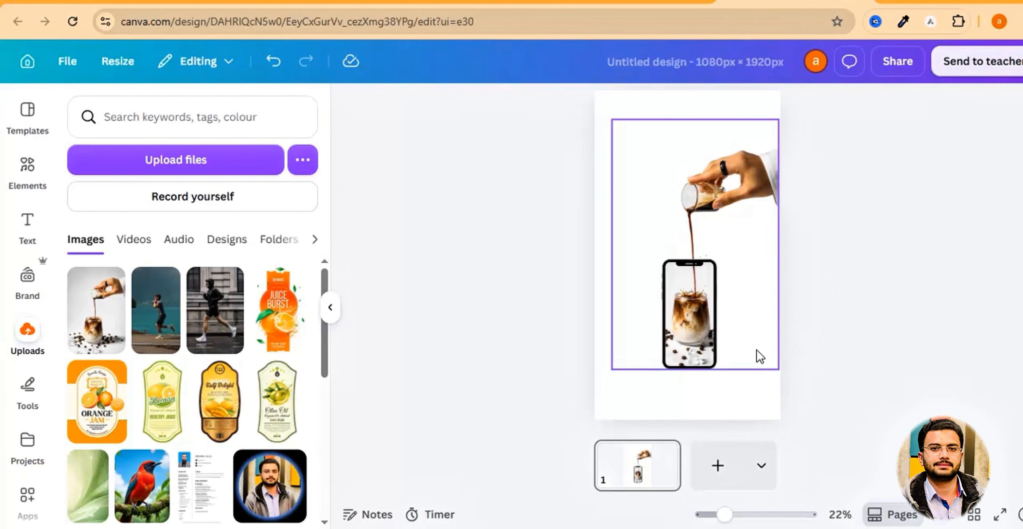
Enlarge the hand-and-phone group and move it so the sleeve meets the page's right edge
click(744, 356)
drag(612, 370, 601, 392)
drag(669, 268, 671, 258)
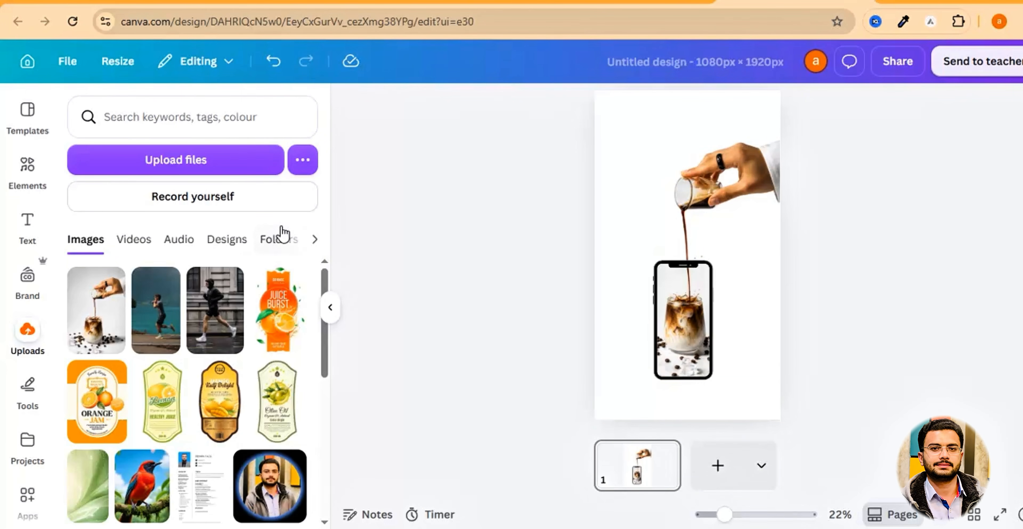
Search the elements for "brown gradient background" and list all matching photos
click(29, 170)
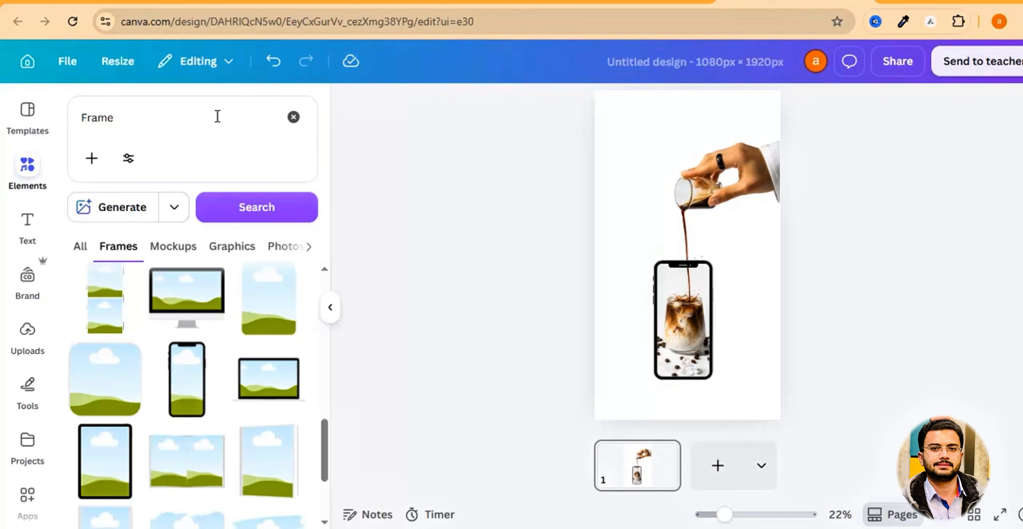
click(294, 117)
text(br)
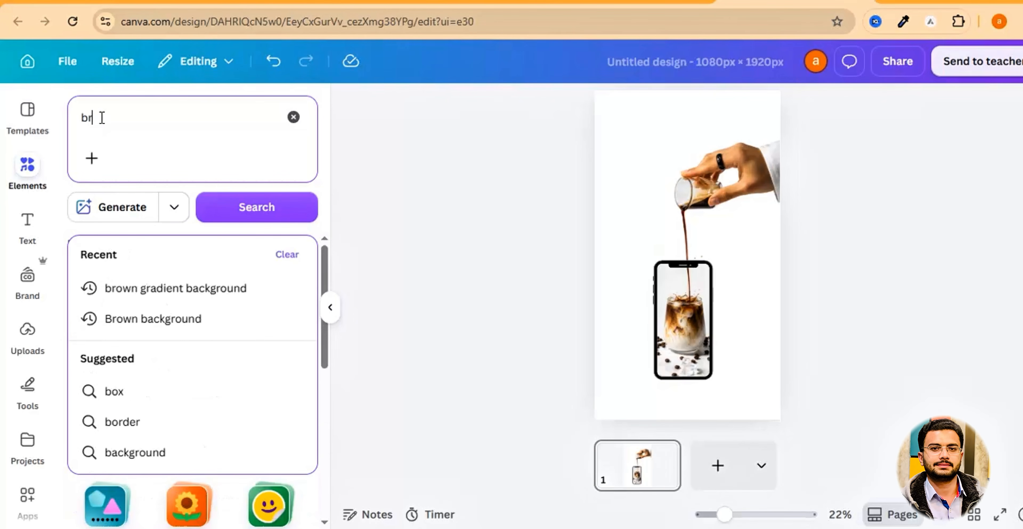
text(own)
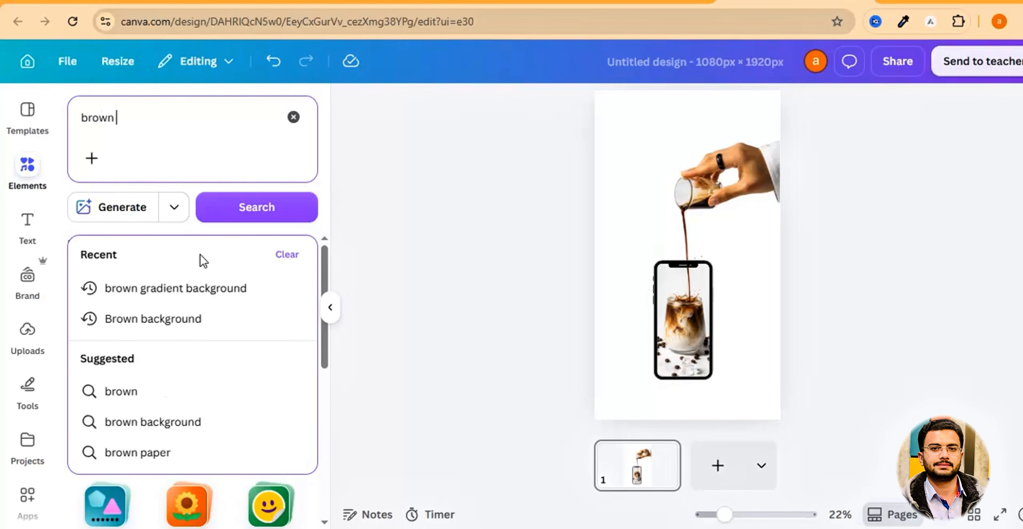
click(199, 293)
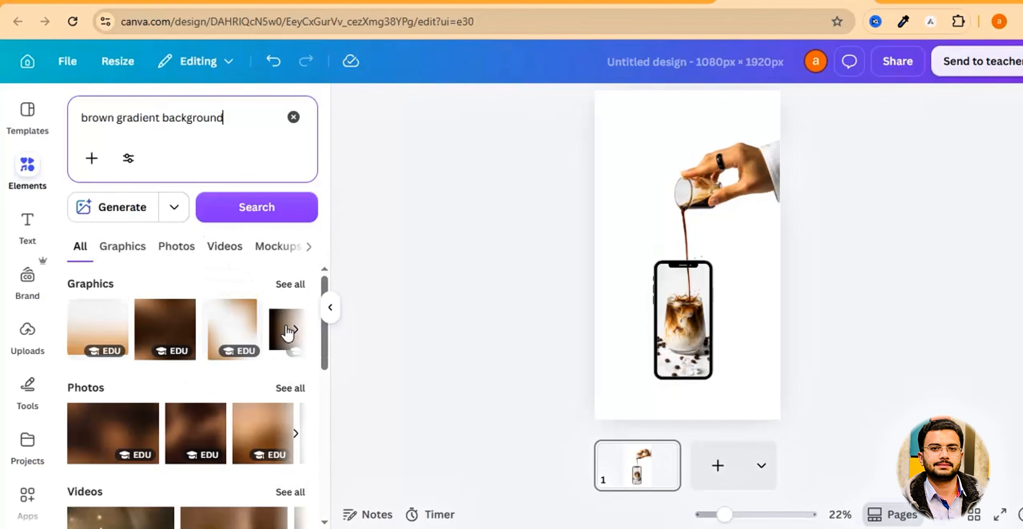
click(290, 389)
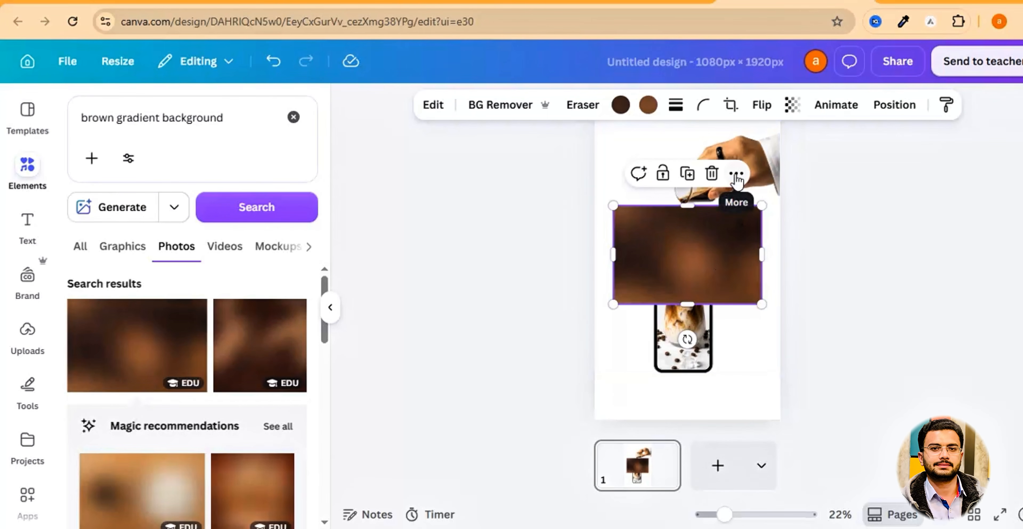
Set the added dark brown gradient photo as the page background
click(736, 175)
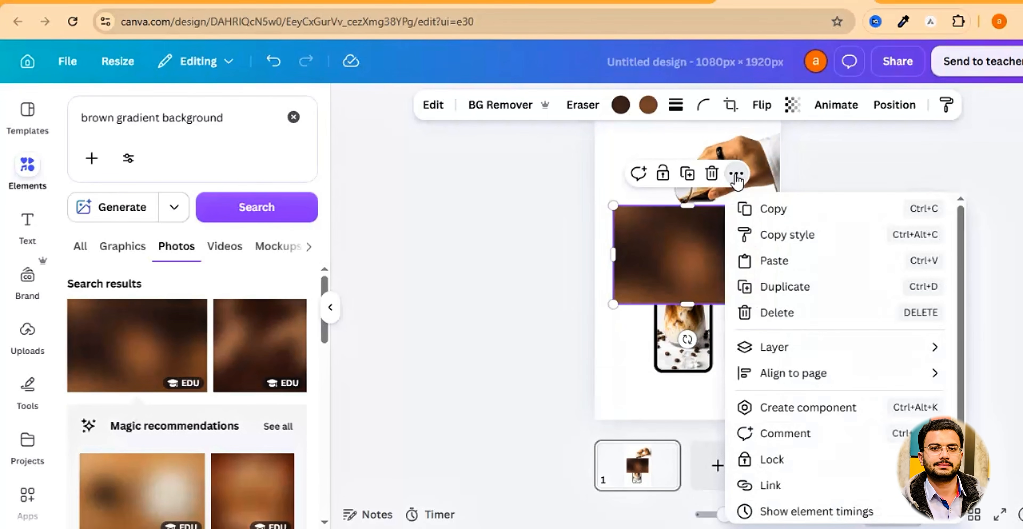
scroll(804, 473, down, 3)
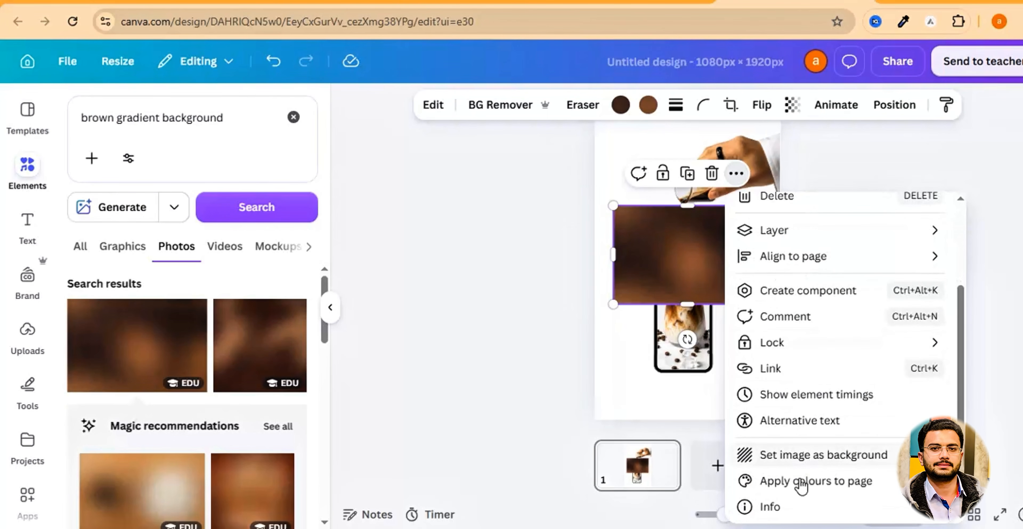
click(801, 455)
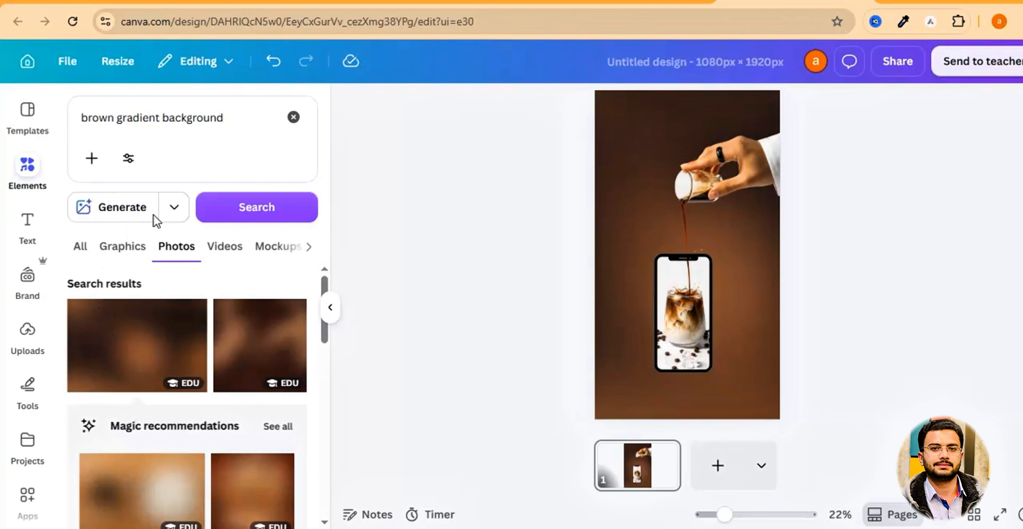
Search the elements for "wooden table" and add the photo of a round wooden tabletop in a blurred bar
triple_click(197, 119)
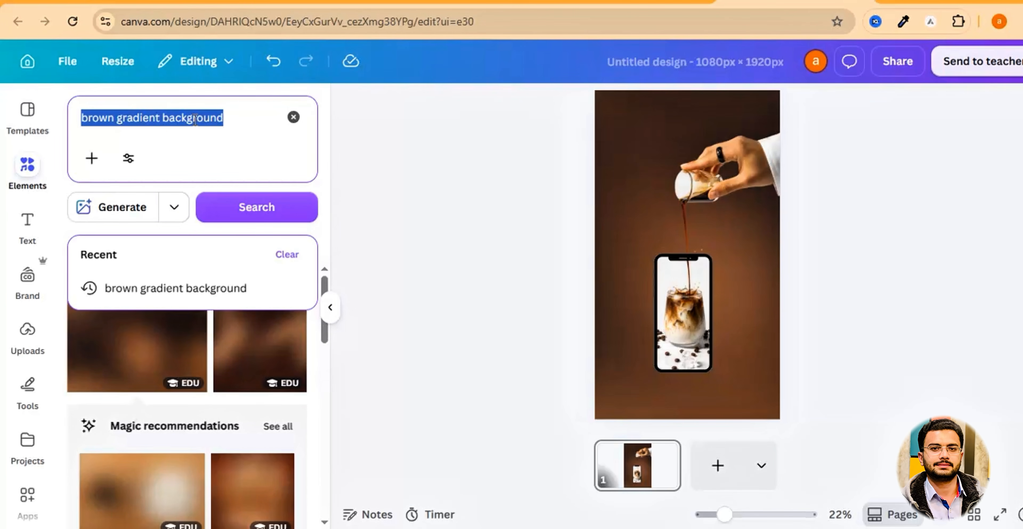
key(BackSpace)
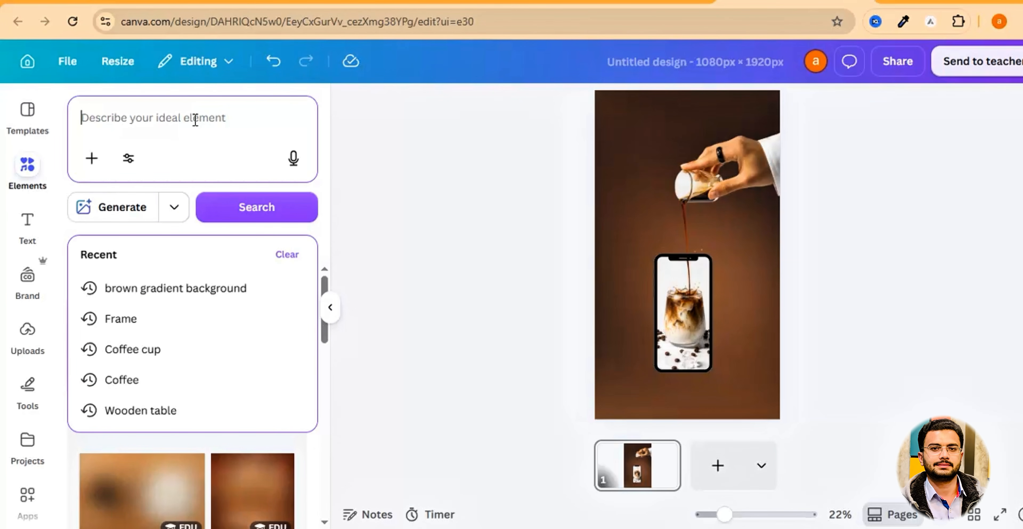
text(wooden)
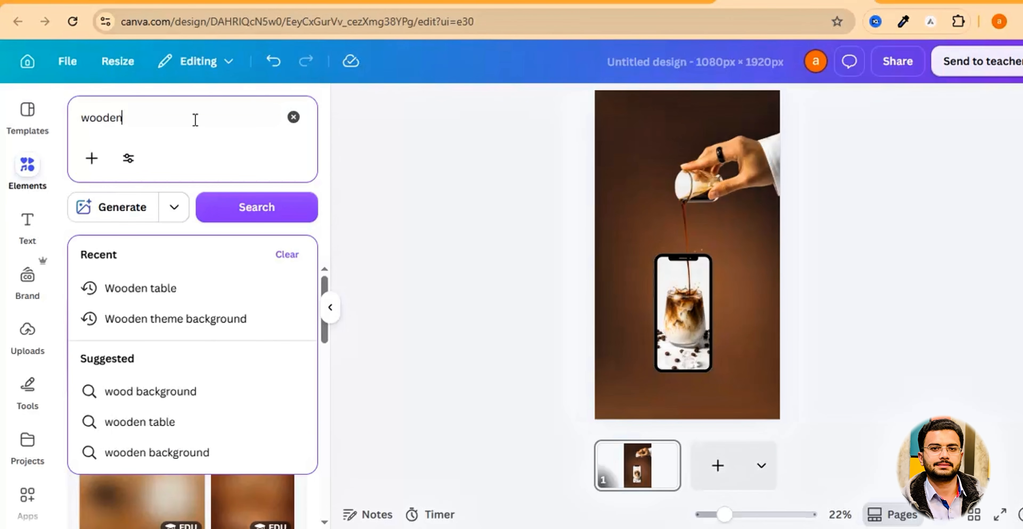
text( table)
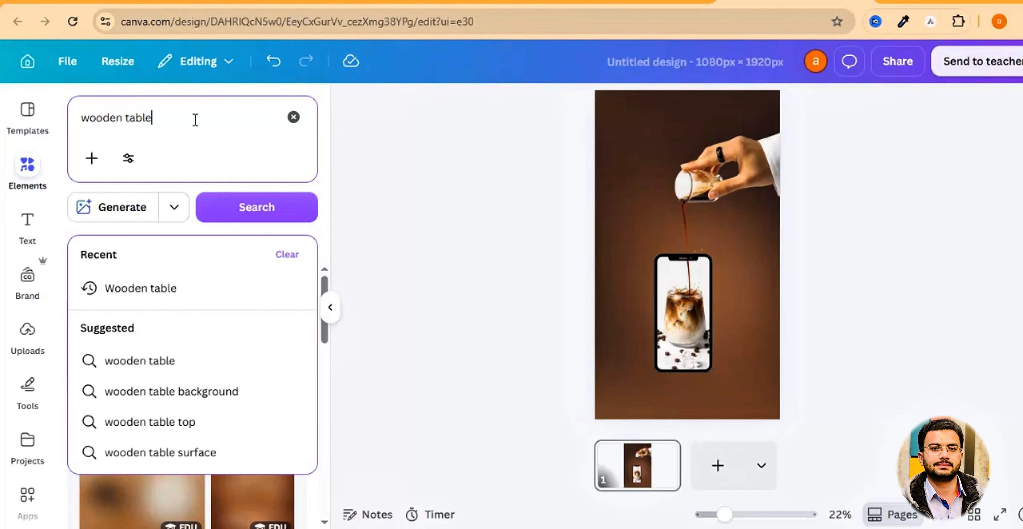
key(Return)
click(253, 334)
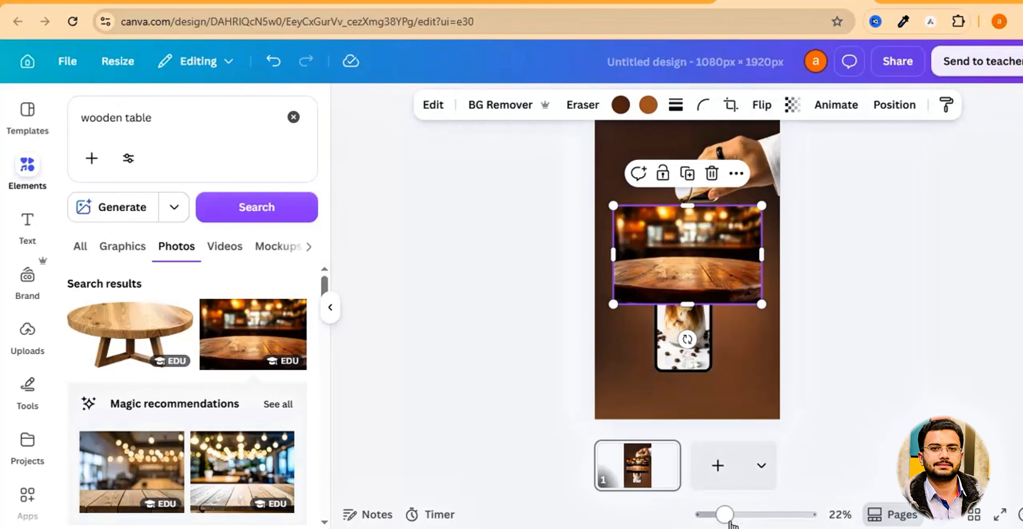
Enlarge the wooden tabletop photo to the full page width and align it with the page's bottom edge
drag(725, 515, 731, 515)
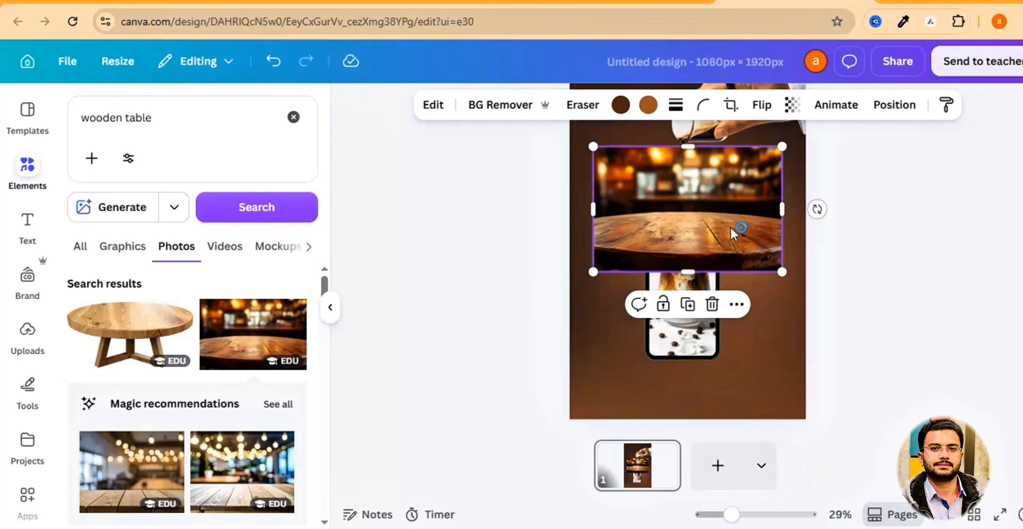
drag(787, 279, 811, 295)
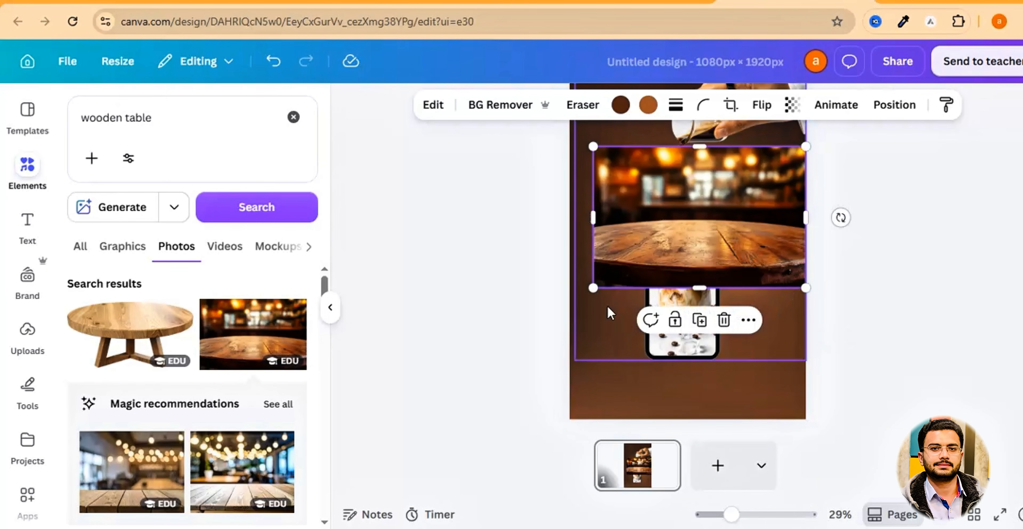
drag(594, 288, 576, 317)
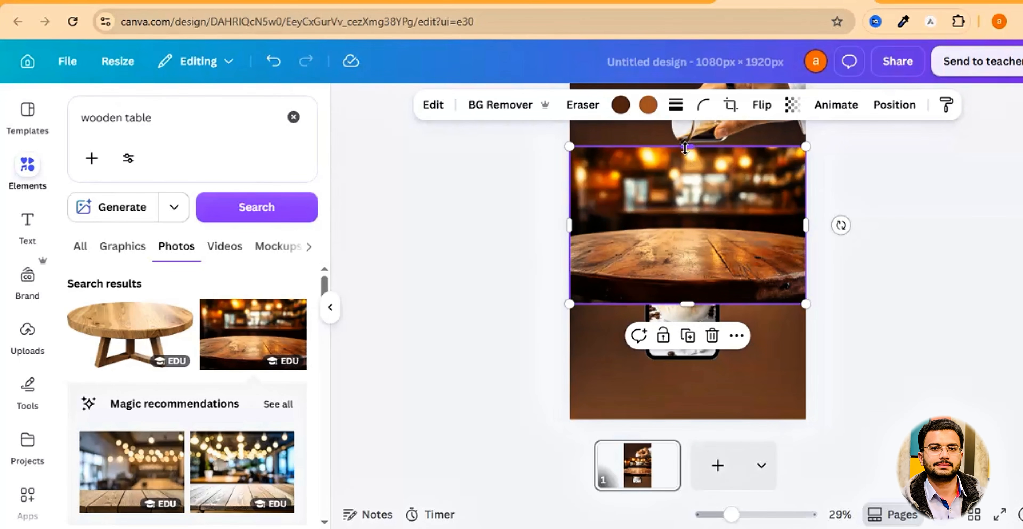
drag(724, 189, 723, 298)
Remove the background of the wooden tabletop photo and send it to the back, behind the phone
click(476, 104)
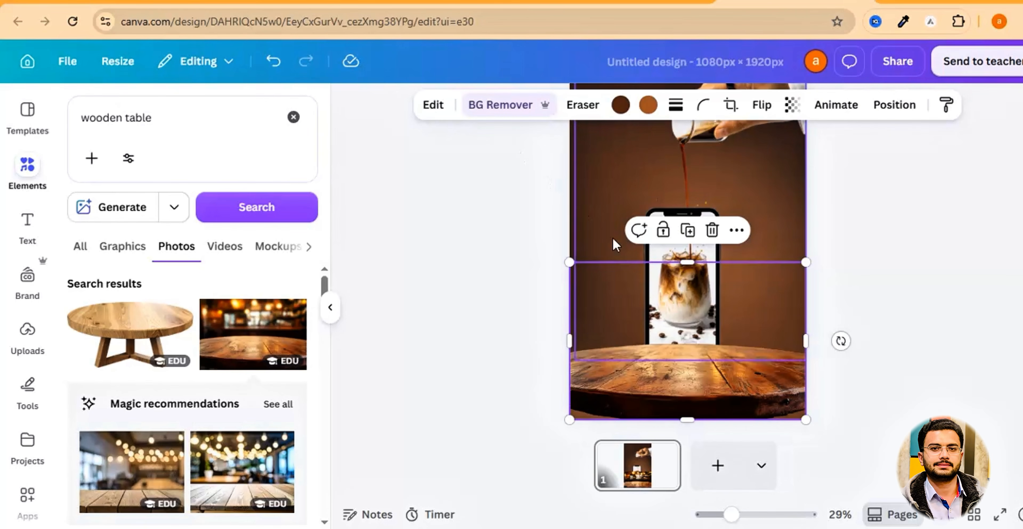
click(736, 230)
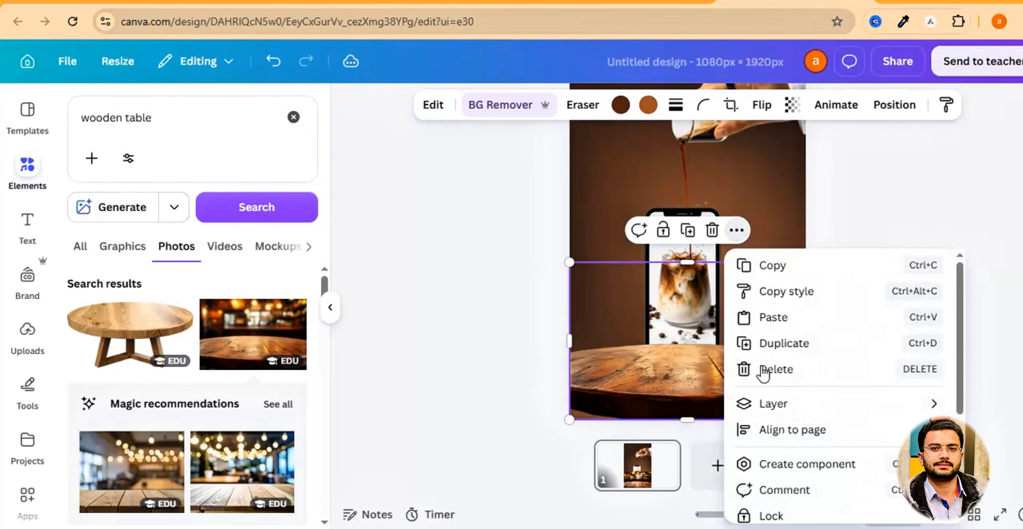
mouse_move(793, 408)
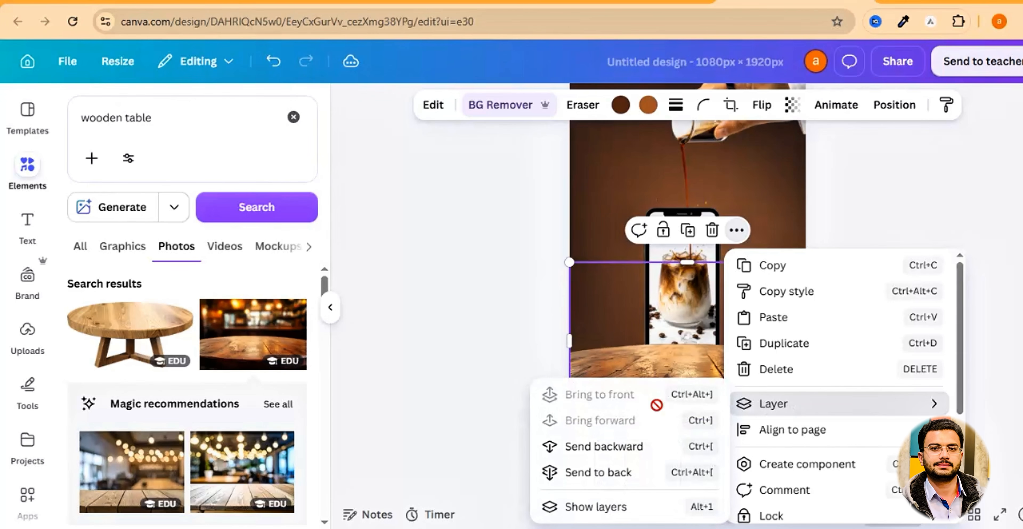
click(612, 476)
click(873, 230)
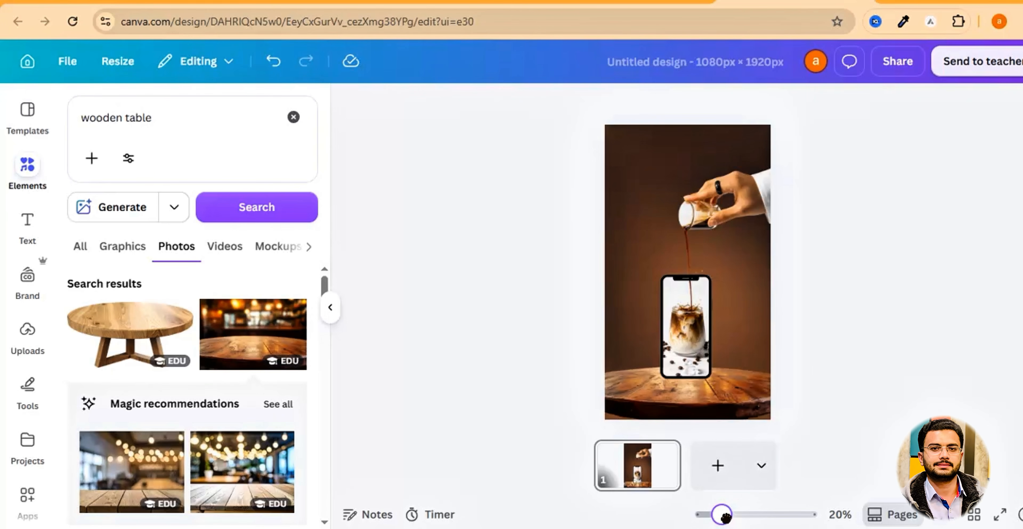
Search the elements for "coffee elements" and browse the photos for a decoration to put on the table
drag(725, 517, 728, 516)
scroll(555, 374, down, 1)
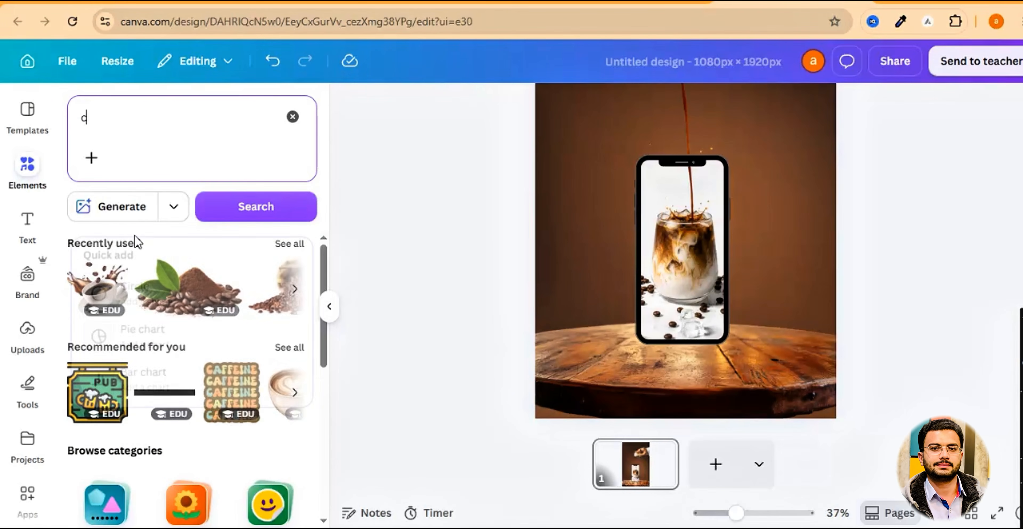
text(o)
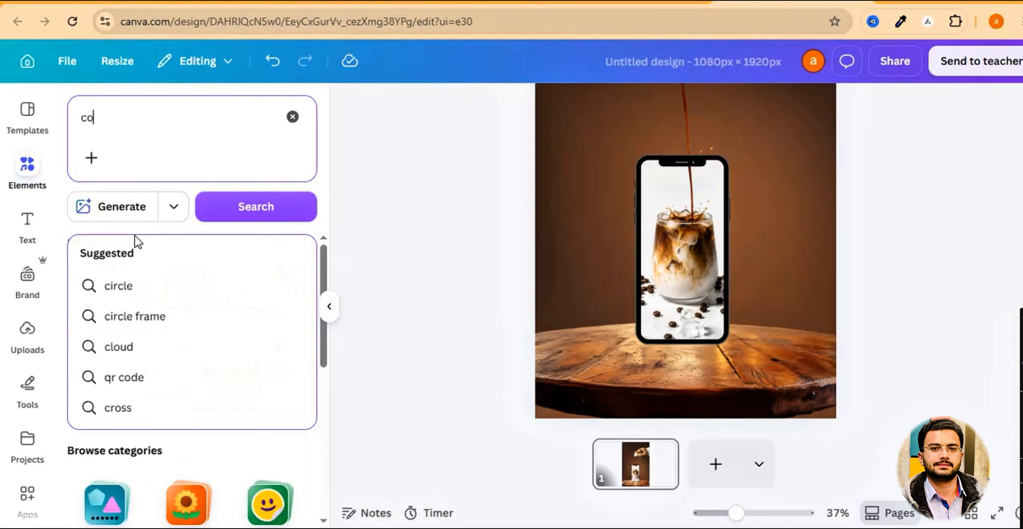
text(ffe el)
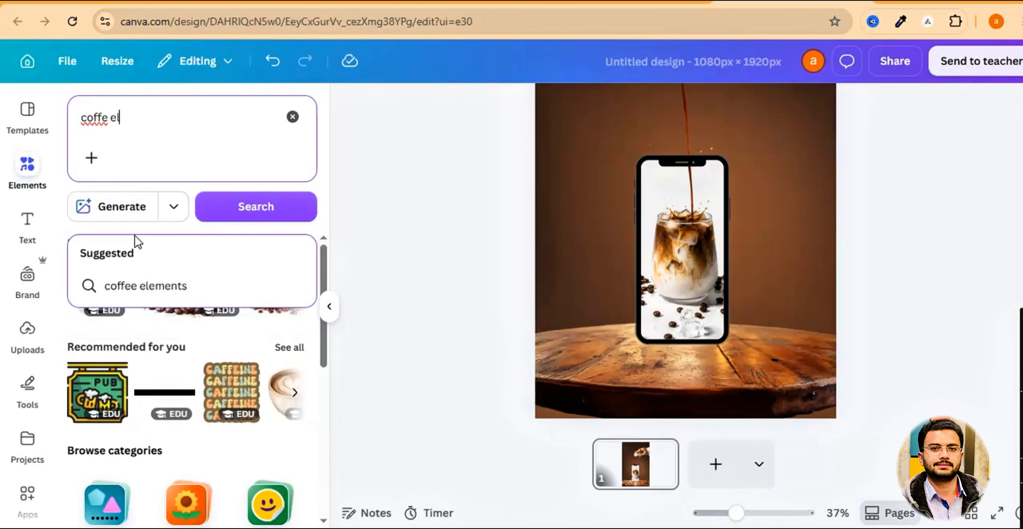
text(e)
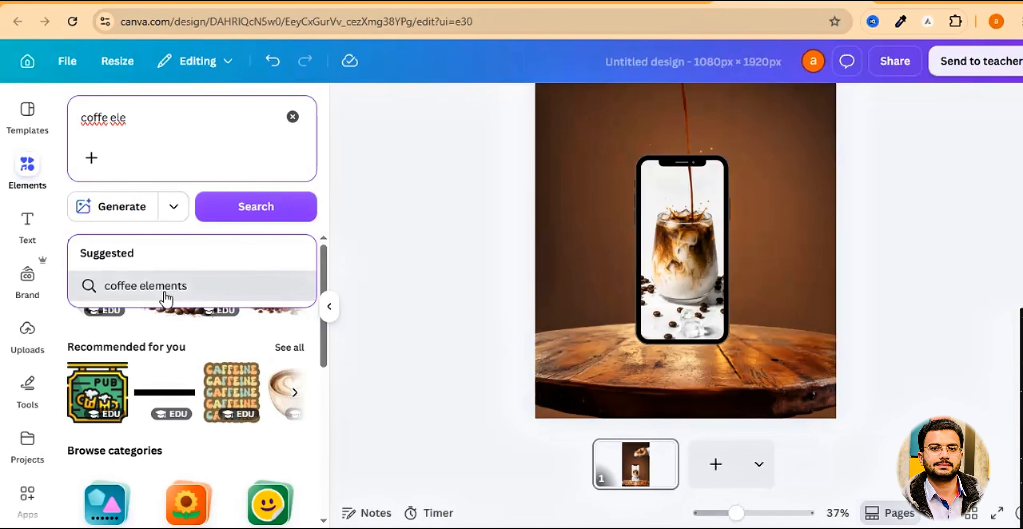
click(164, 294)
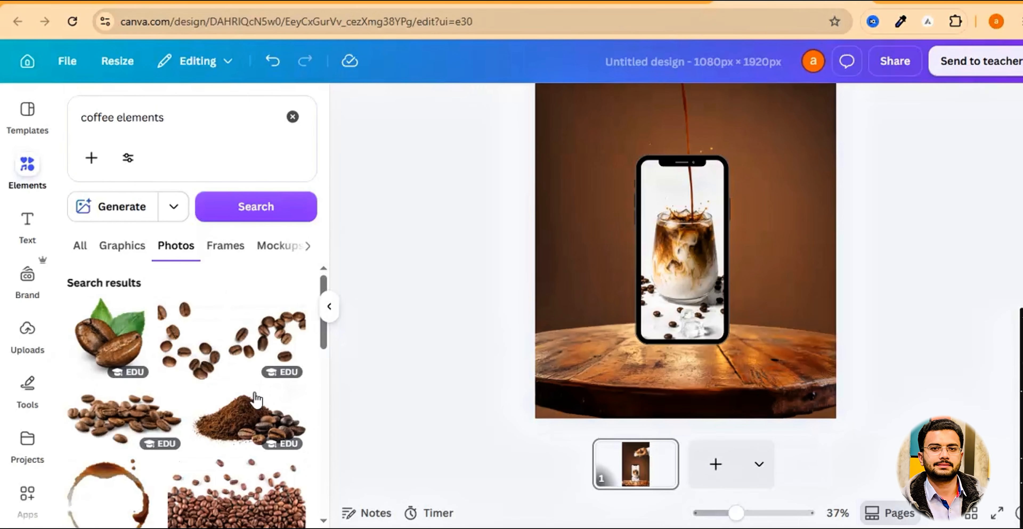
scroll(221, 469, down, 10)
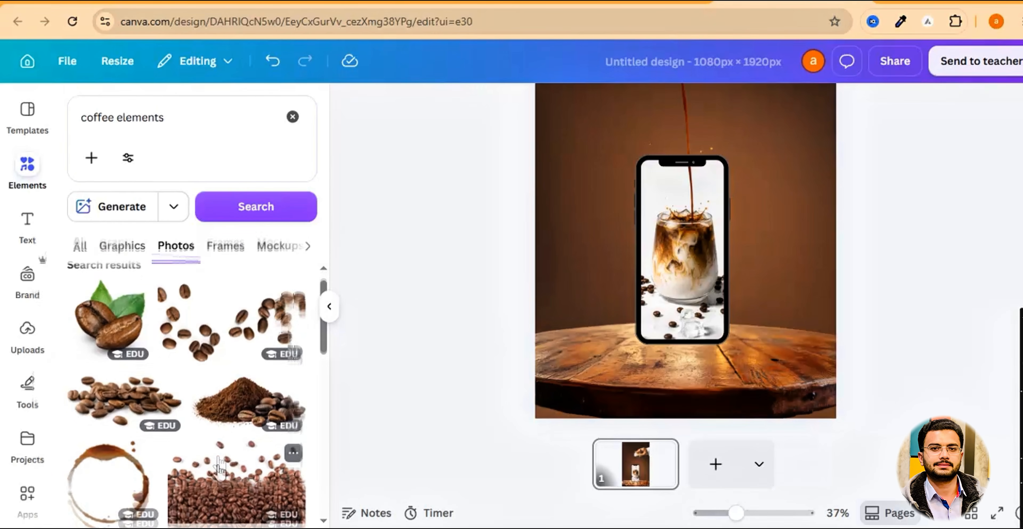
scroll(218, 463, down, 5)
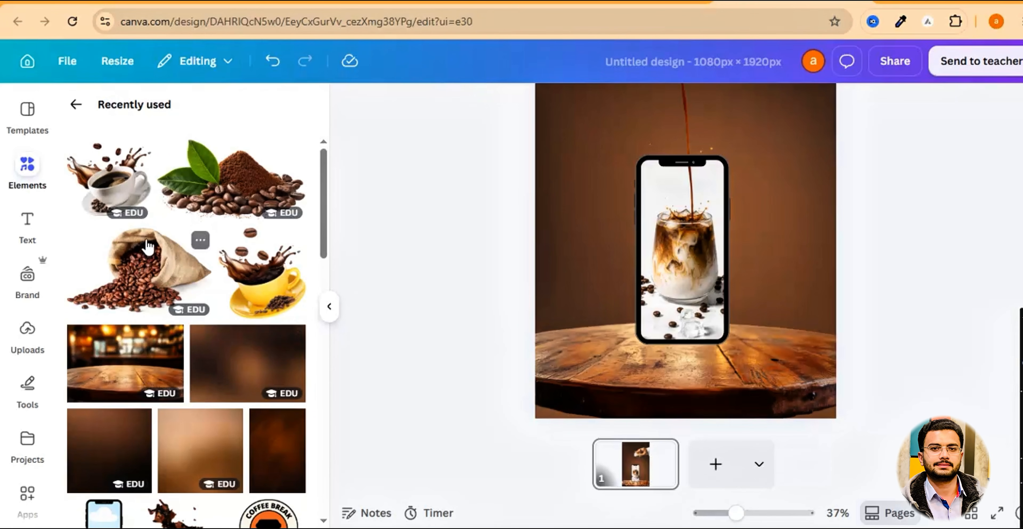
Add the recently used photo of ground coffee with beans and green leaves and shrink it to about half the page width
click(238, 182)
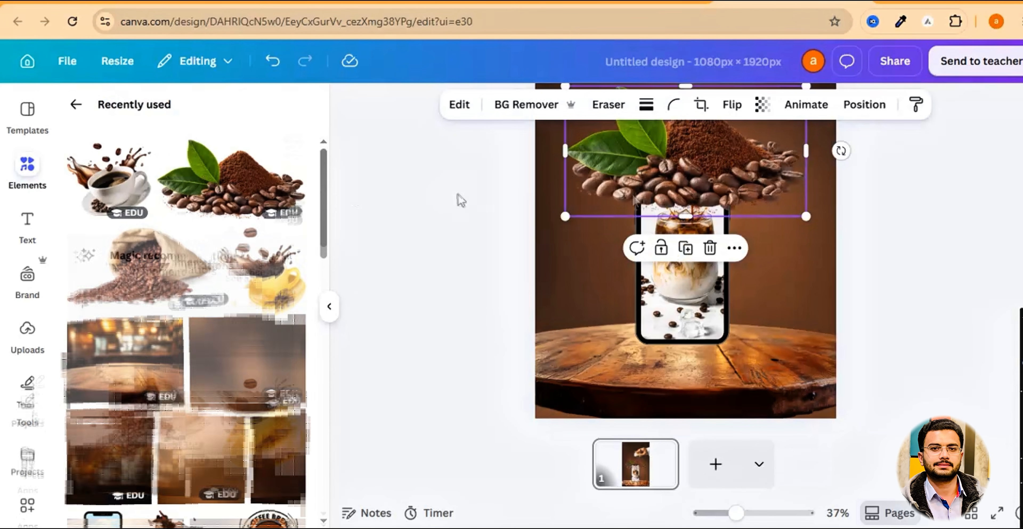
scroll(829, 339, up, 4)
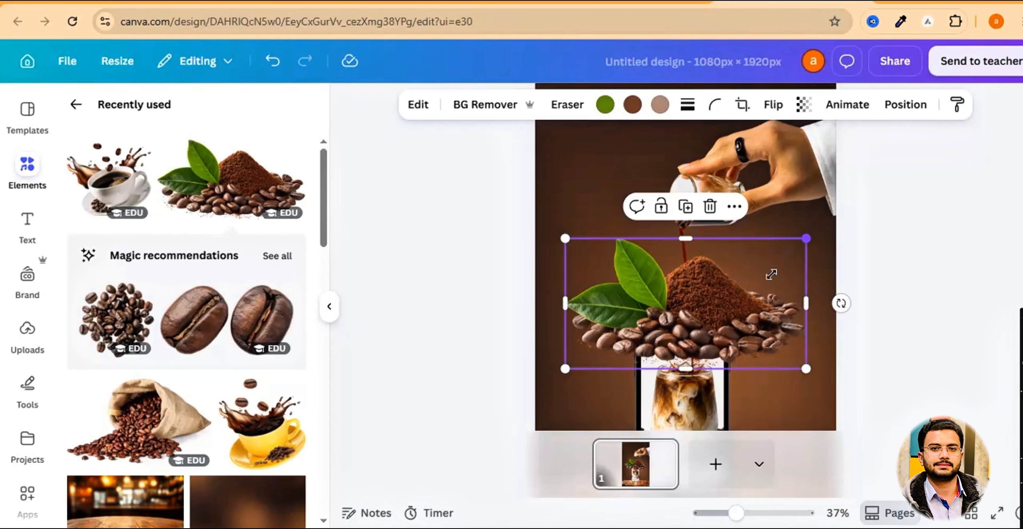
drag(771, 274, 677, 326)
scroll(803, 297, down, 4)
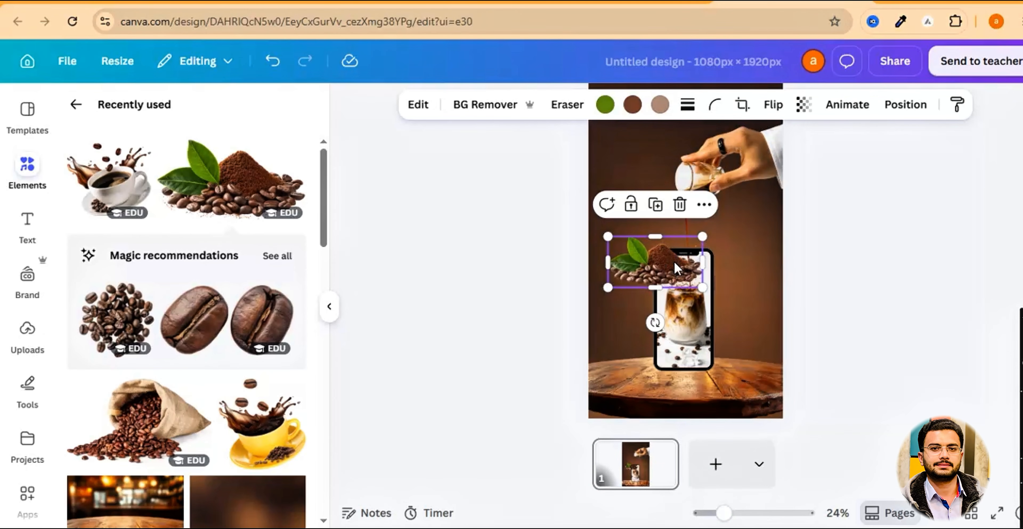
Place the ground-coffee-and-beans photo on the left side of the wooden table beside the phone and shrink it slightly
drag(670, 269, 672, 361)
drag(724, 513, 744, 513)
scroll(584, 421, down, 4)
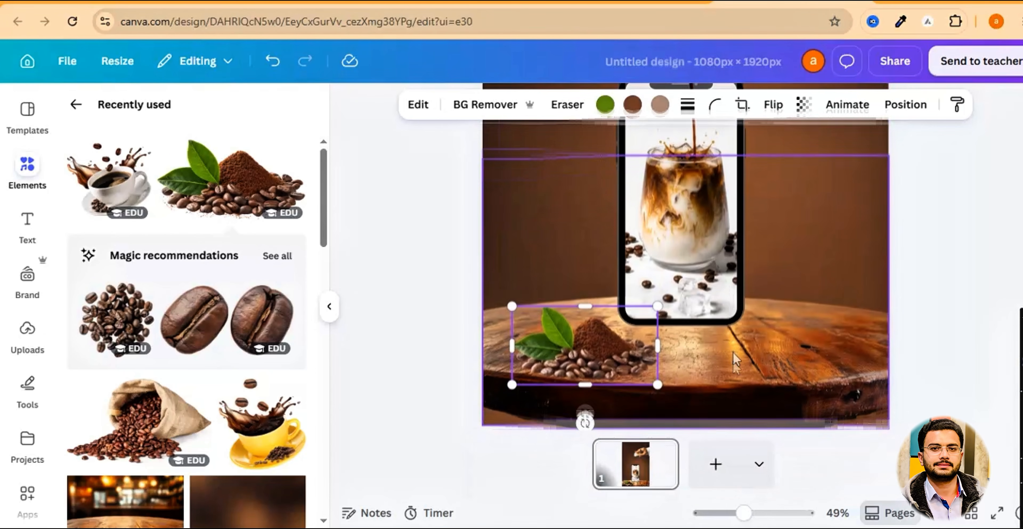
drag(581, 353, 552, 344)
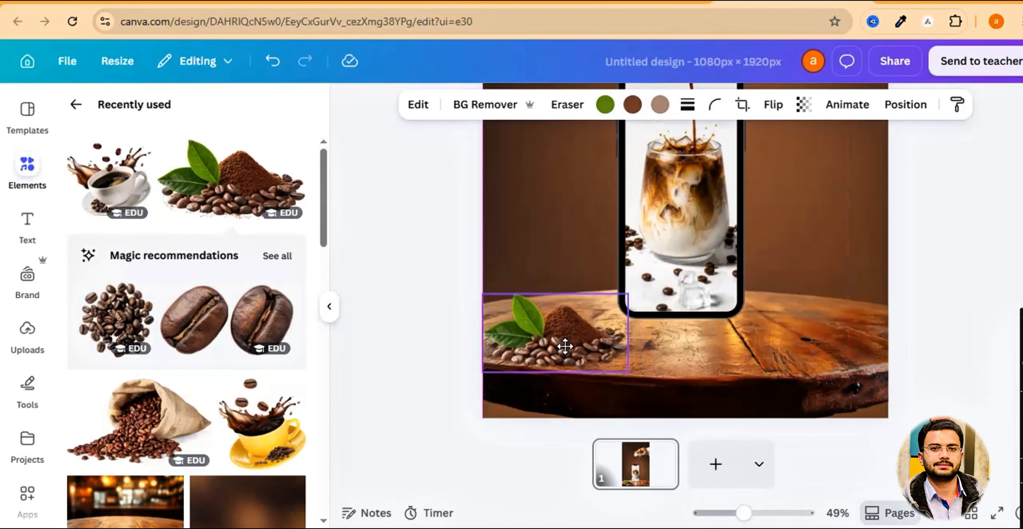
drag(493, 305, 503, 300)
drag(544, 341, 541, 335)
click(712, 355)
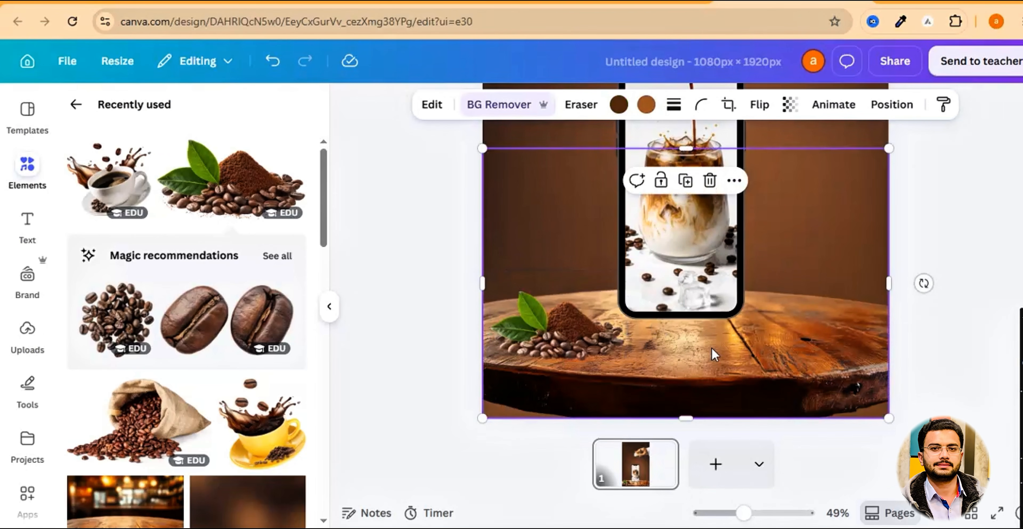
scroll(346, 382, up, 4)
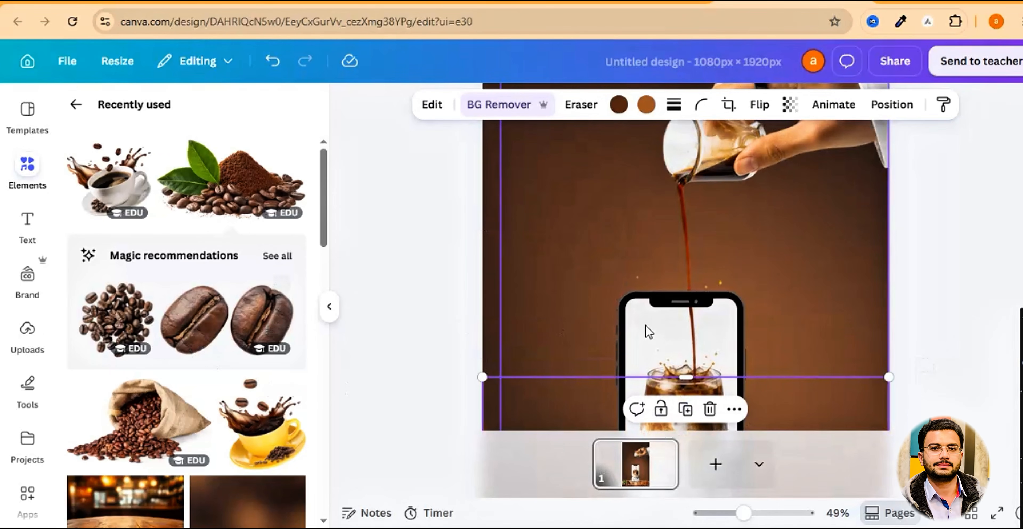
Add the recently used photo of a white coffee cup with a splash and shrink it to about 432 × 373 px
scroll(646, 333, down, 4)
scroll(449, 380, down, 4)
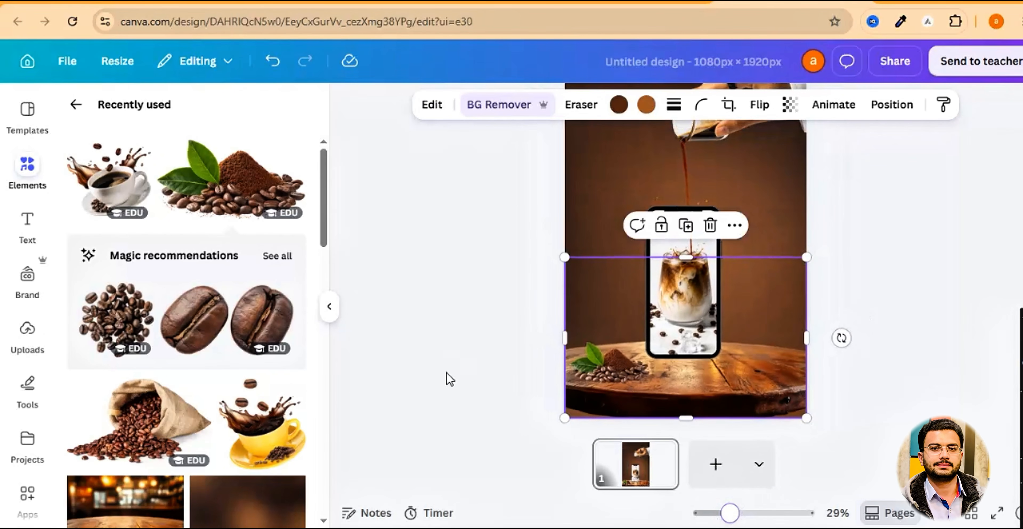
click(124, 187)
scroll(595, 238, up, 2)
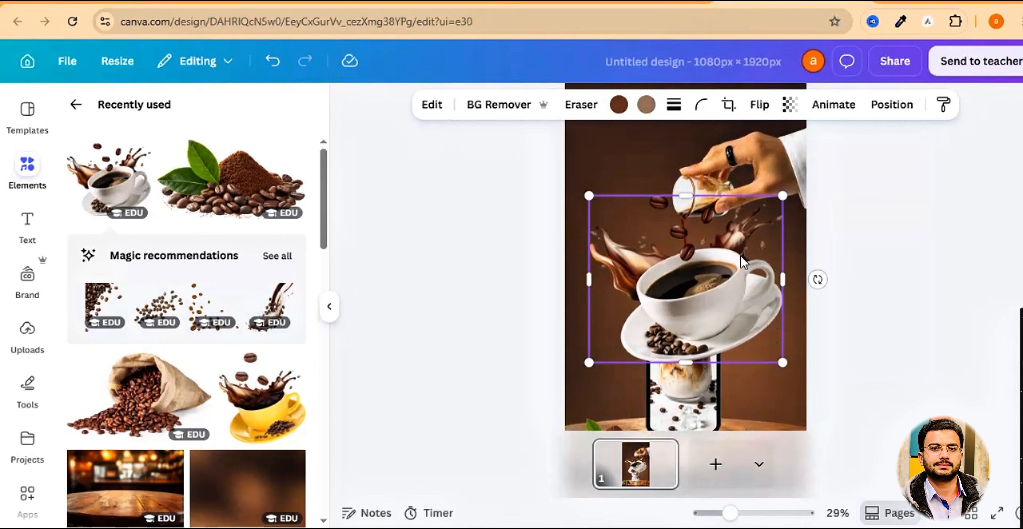
drag(590, 197, 686, 280)
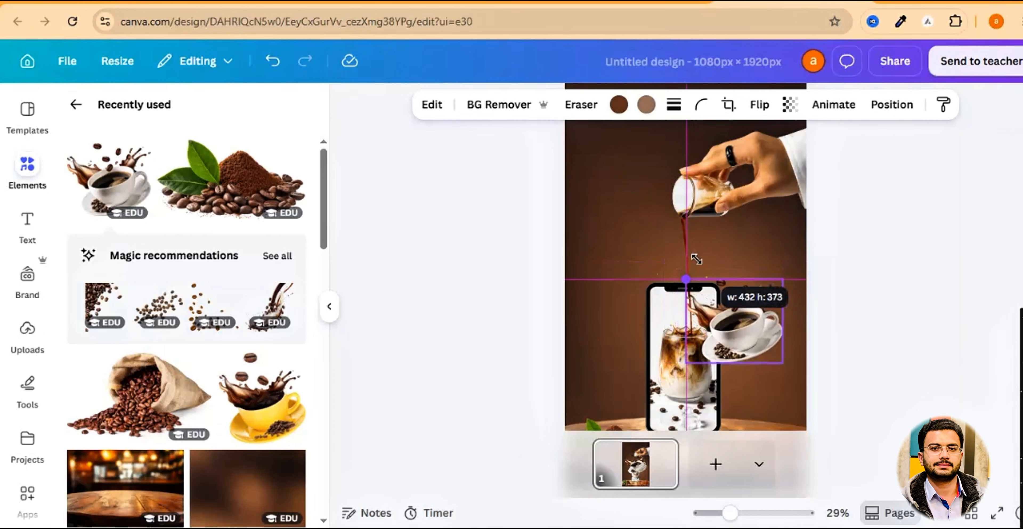
scroll(850, 267, down, 2)
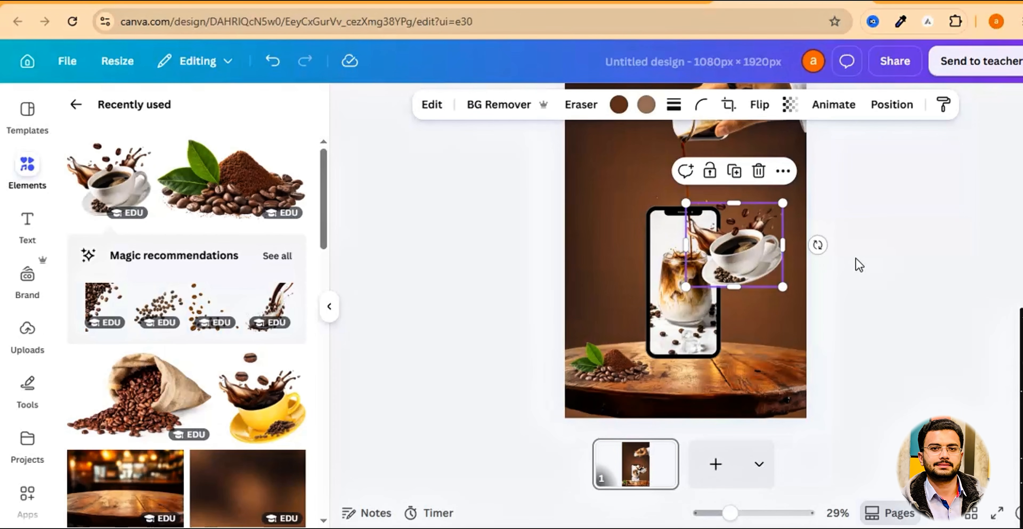
Place the coffee cup photo on the right side of the wooden table beside the phone and adjust its size to fit there
drag(764, 246, 781, 345)
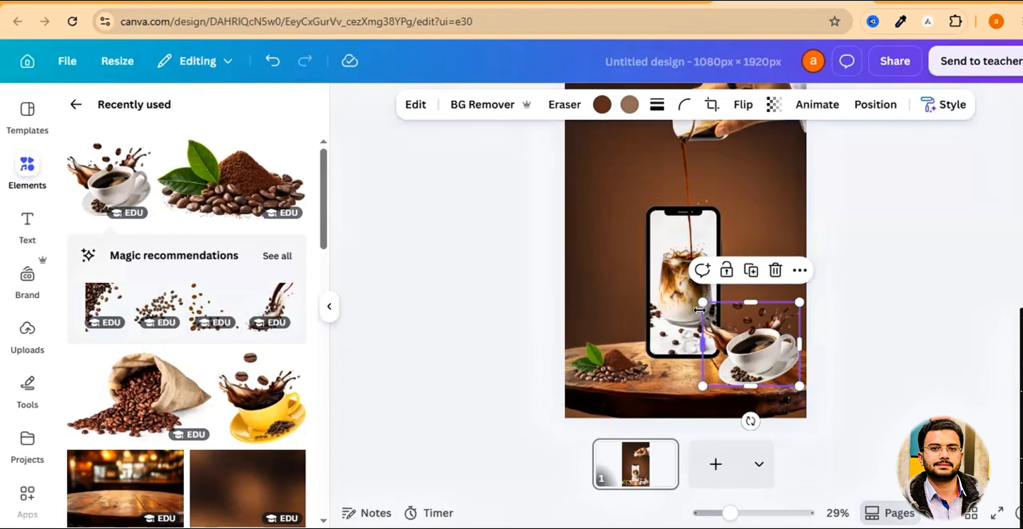
drag(709, 308, 743, 339)
click(827, 365)
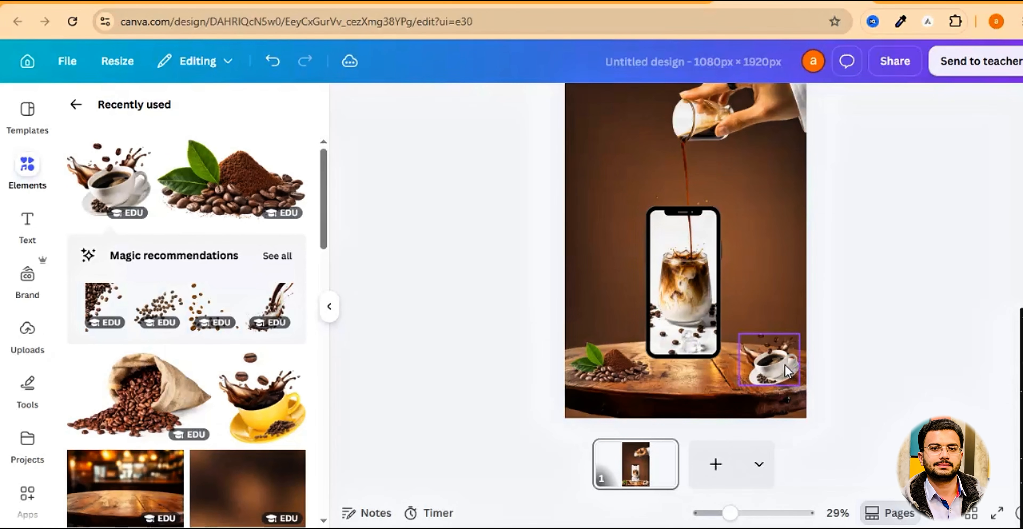
drag(790, 365, 780, 364)
scroll(780, 330, up, 3)
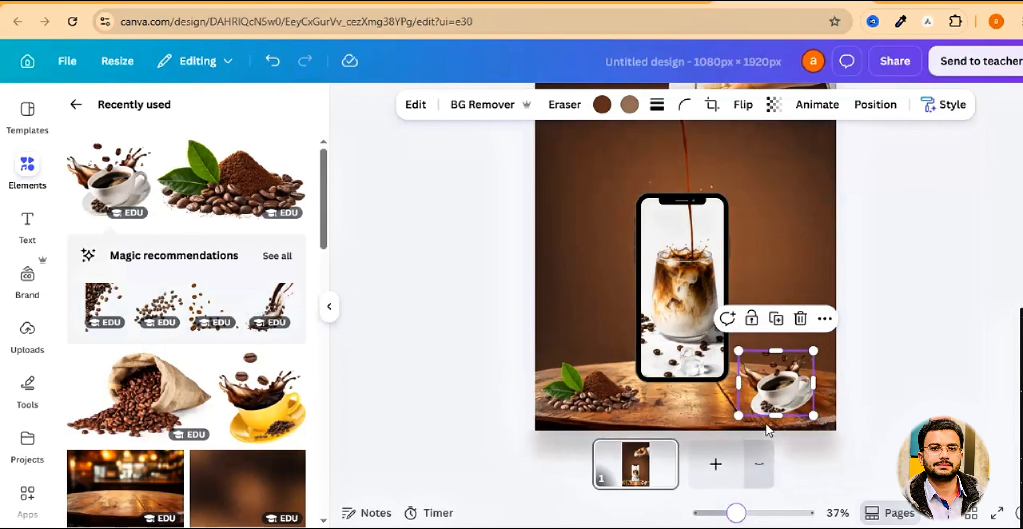
drag(813, 313, 829, 295)
drag(801, 353, 793, 348)
click(860, 328)
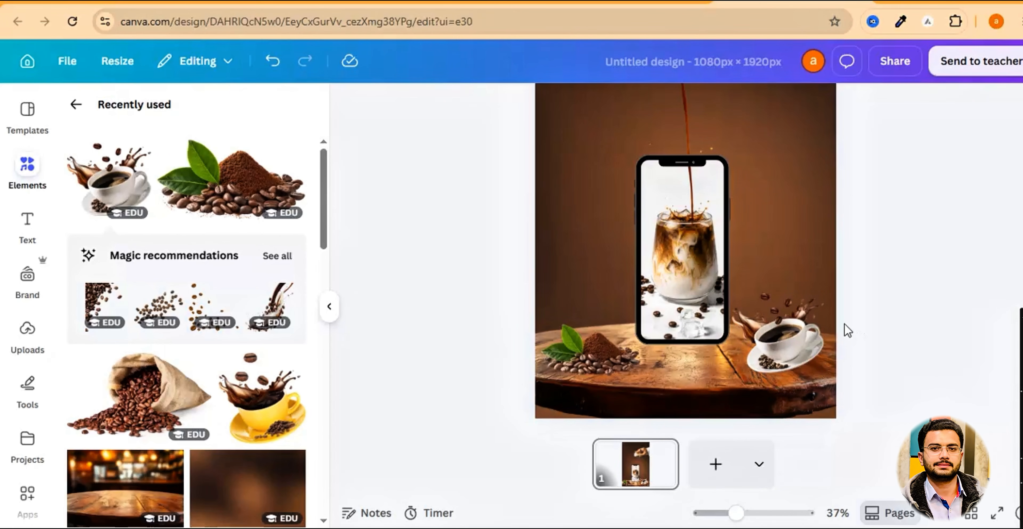
Try the Page lift and Angled shadows on the ground-coffee-and-beans photo, and apply the Drop shadow
click(597, 356)
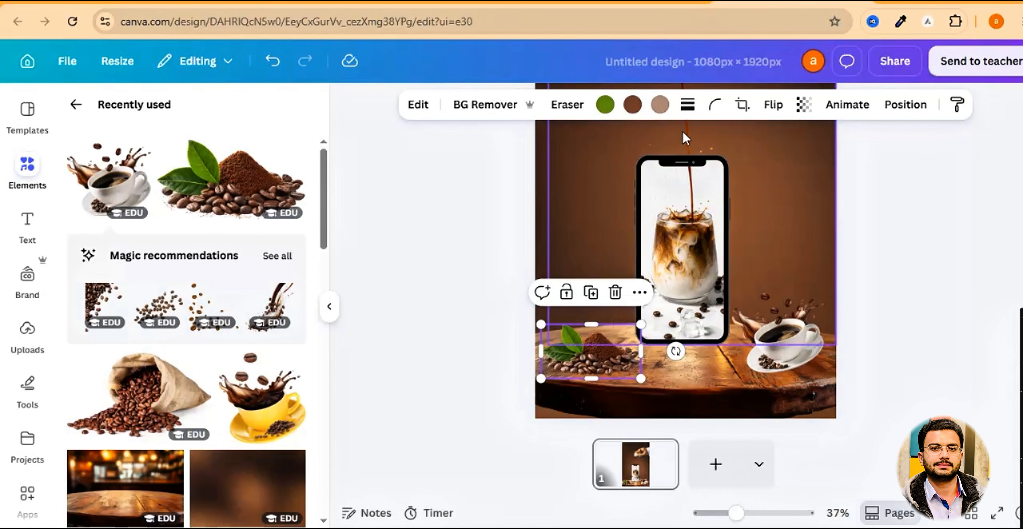
click(424, 111)
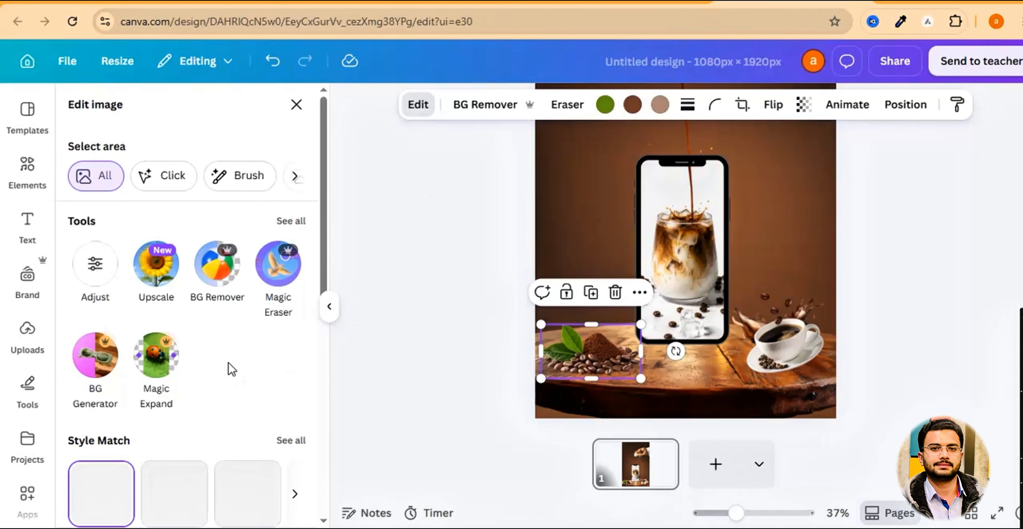
scroll(234, 467, down, 7)
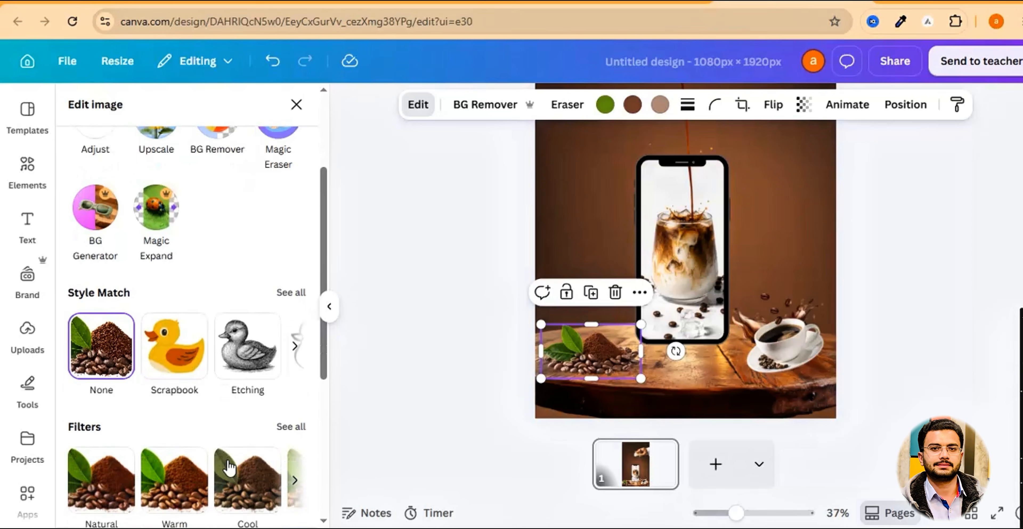
scroll(228, 458, down, 4)
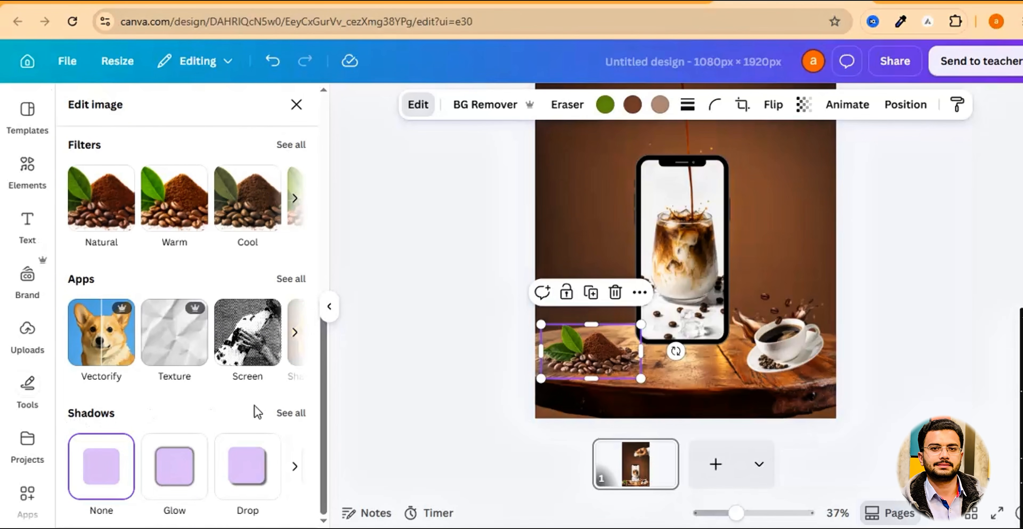
click(292, 414)
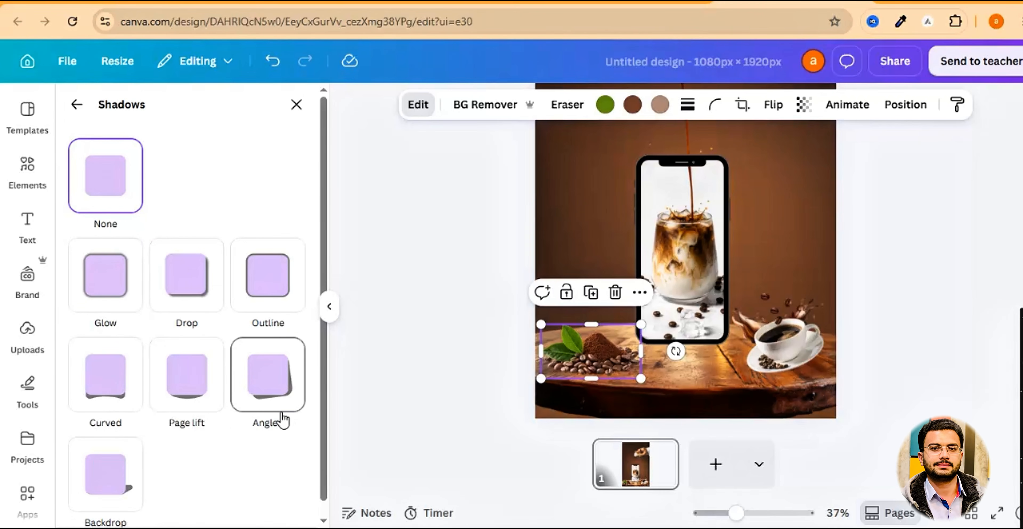
click(183, 397)
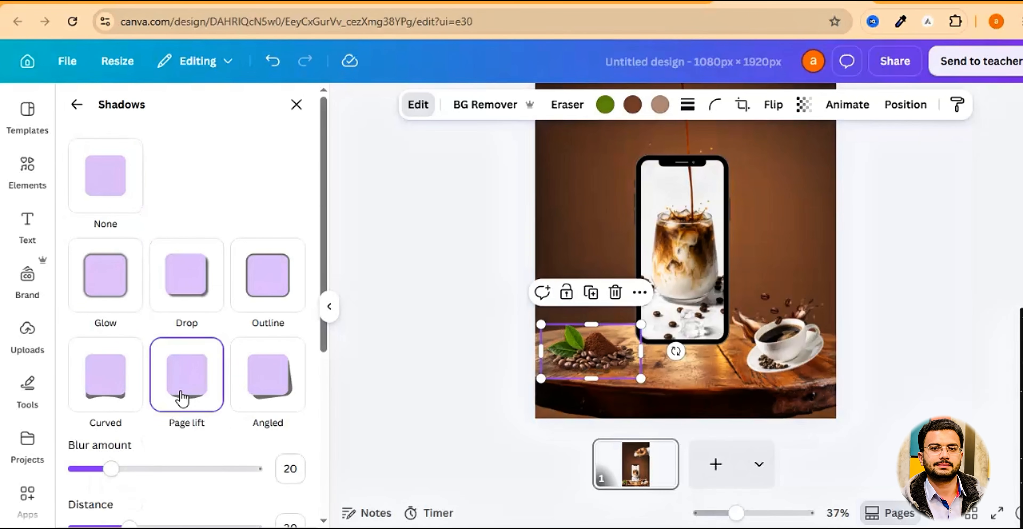
click(259, 397)
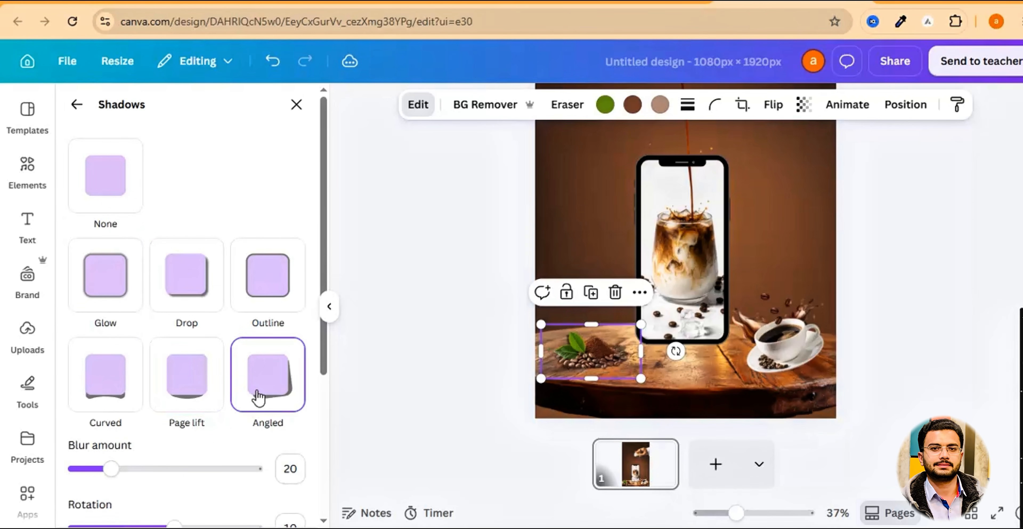
click(177, 300)
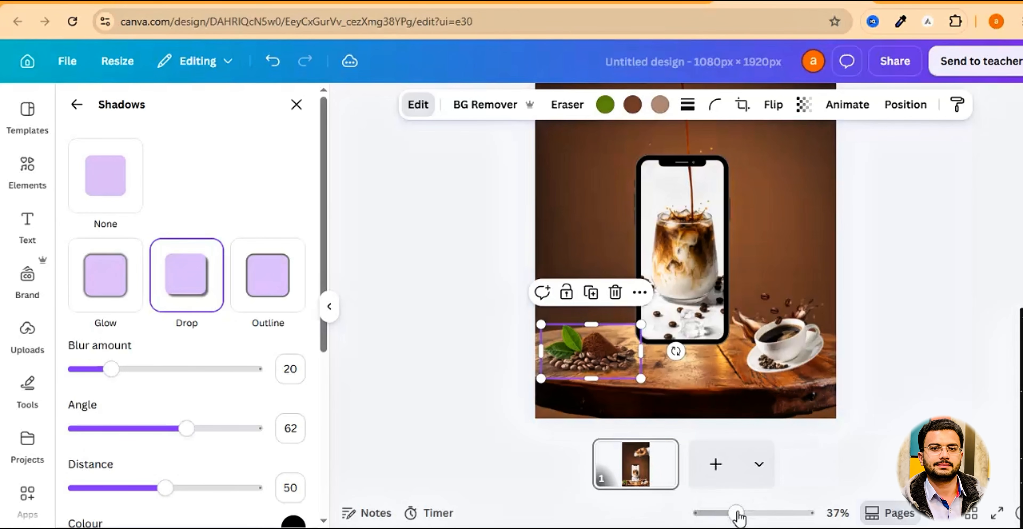
Enlarge the ground-coffee-and-beans photo slightly so it reaches the left edge of the page
drag(739, 512, 745, 512)
scroll(662, 422, down, 2)
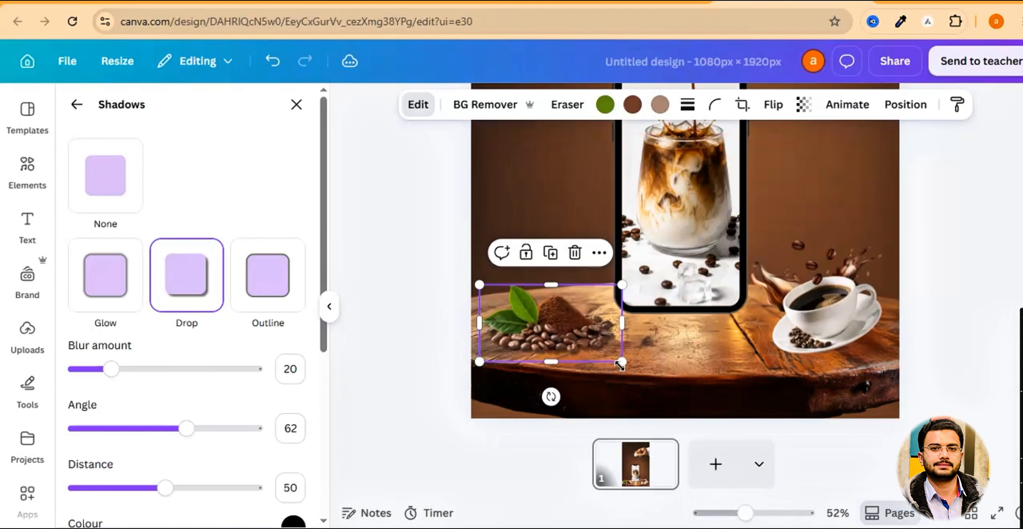
drag(620, 364, 588, 352)
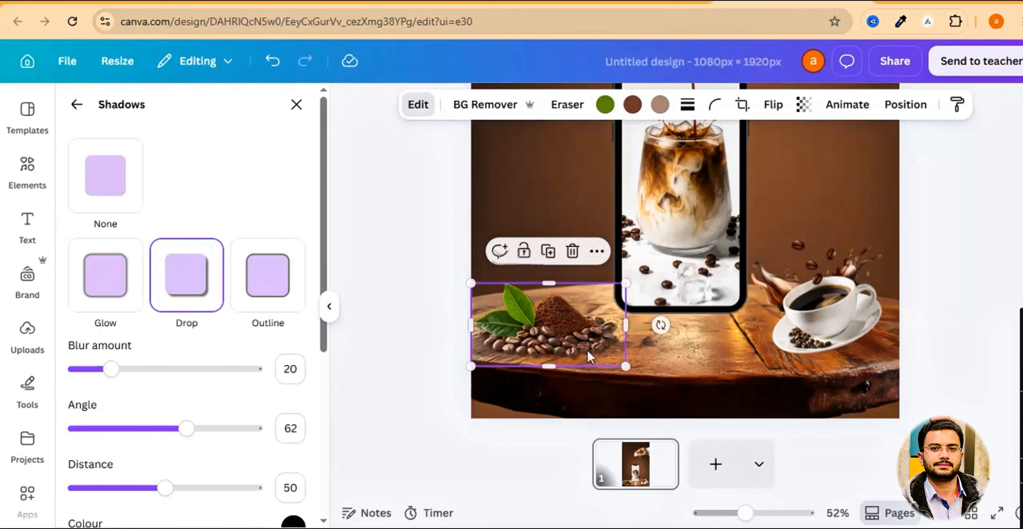
Compare the Angled, Page lift and Curved shadows on the coffee cup photo and apply Page lift
click(826, 339)
click(275, 404)
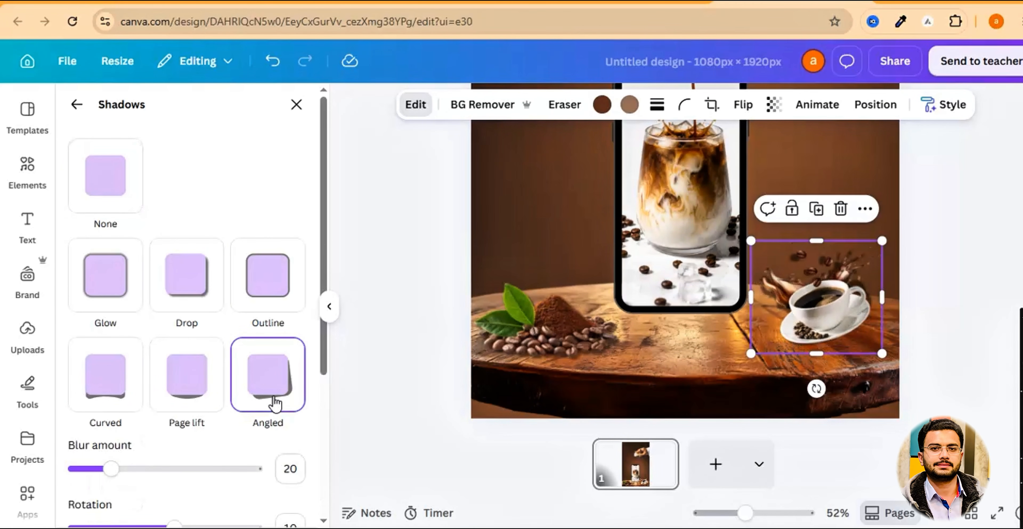
click(193, 401)
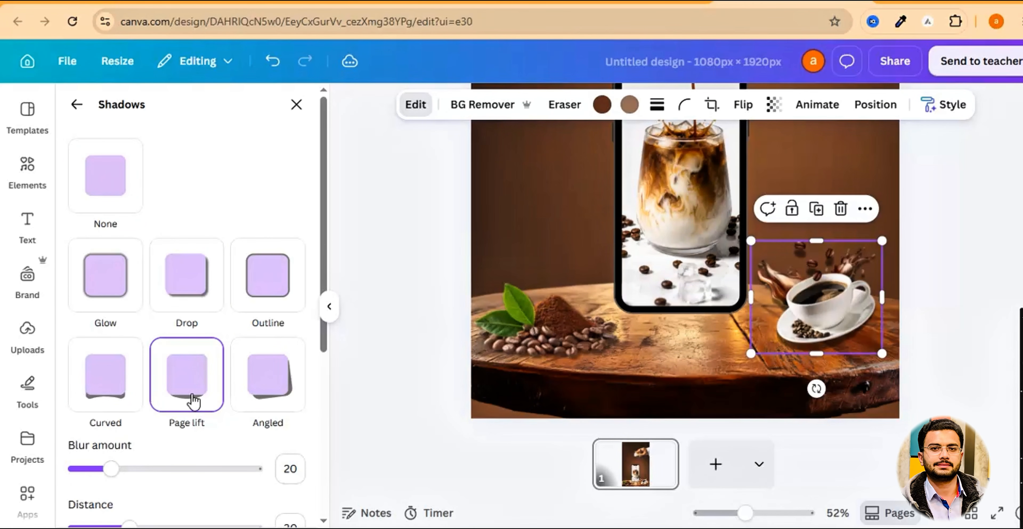
click(113, 401)
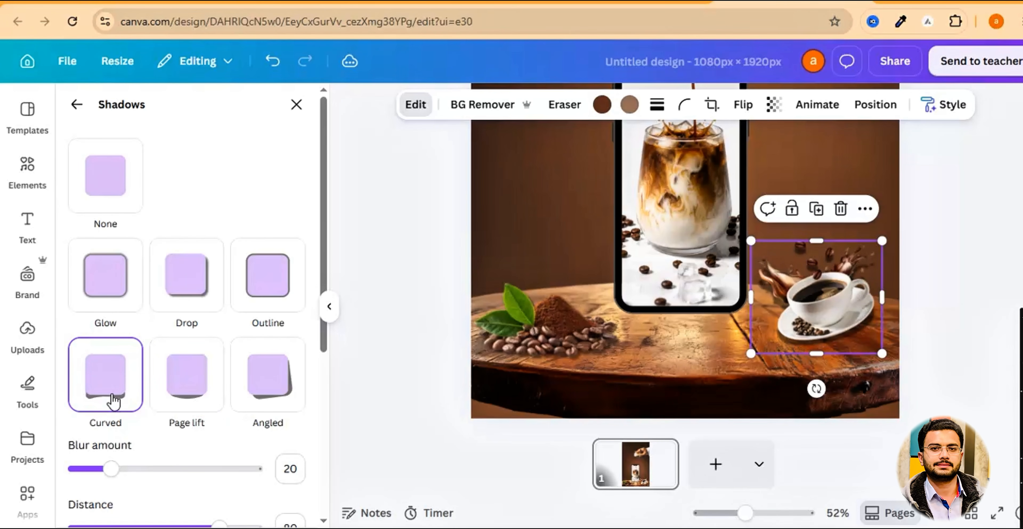
click(171, 400)
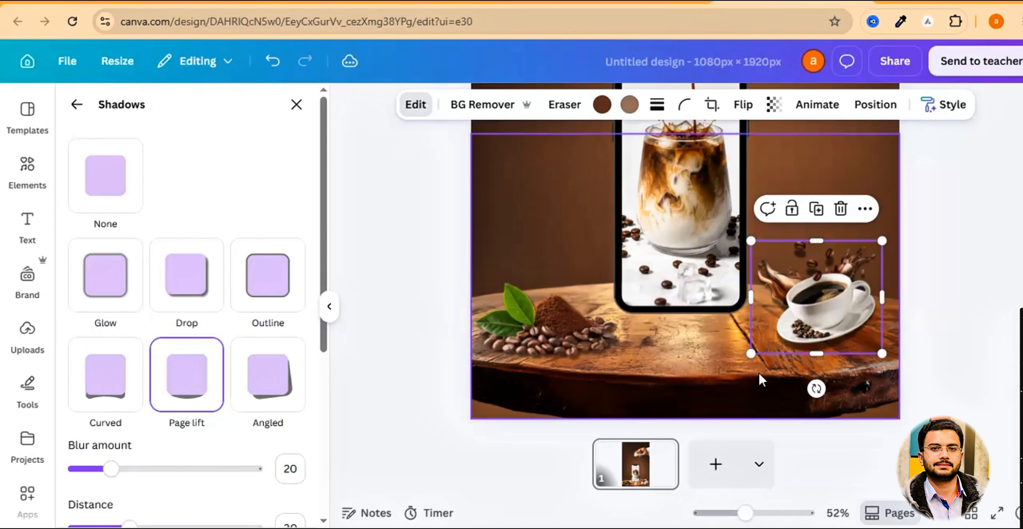
Enlarge the coffee cup photo slightly towards the right edge of the page and deselect it
drag(885, 358, 897, 368)
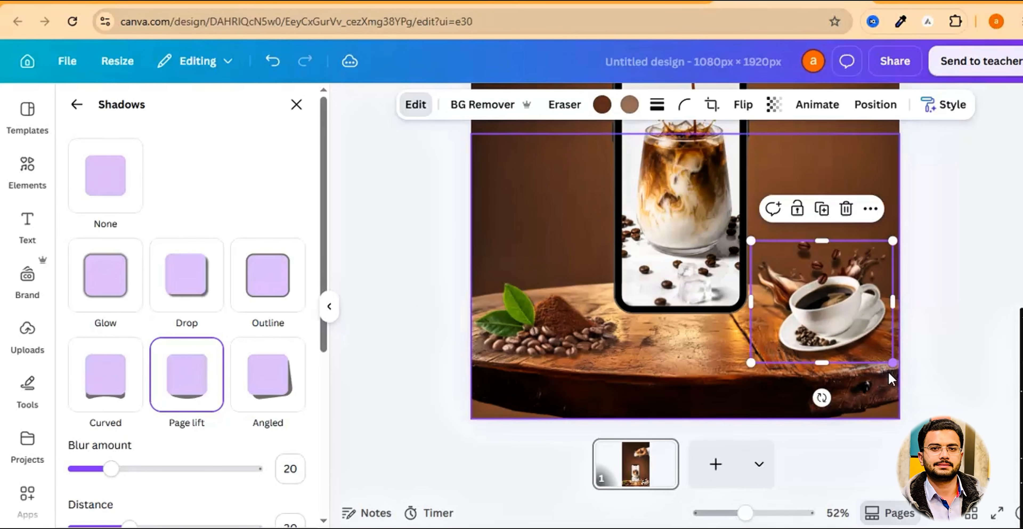
click(816, 468)
drag(742, 516, 724, 516)
click(871, 367)
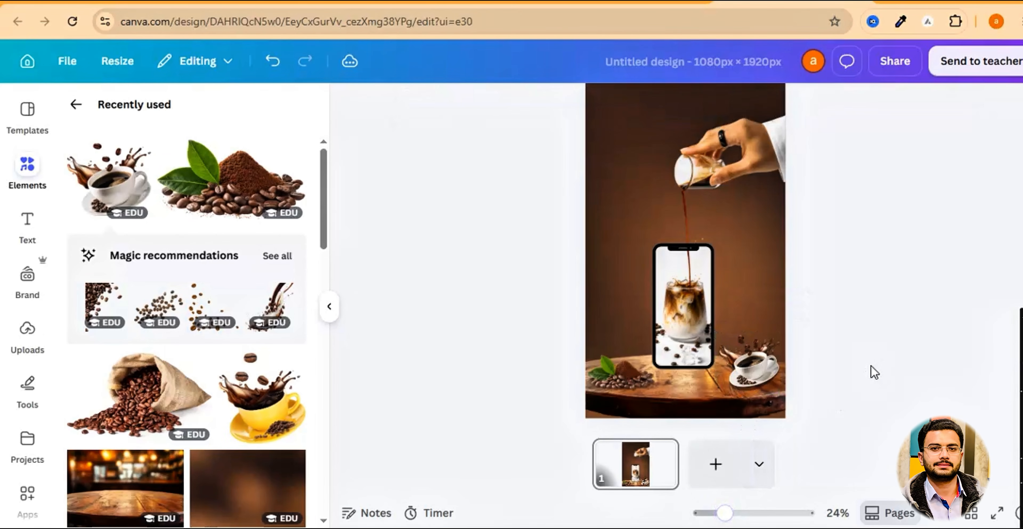
Add a heading to the poster with the text "COFFEE"
scroll(871, 366, up, 2)
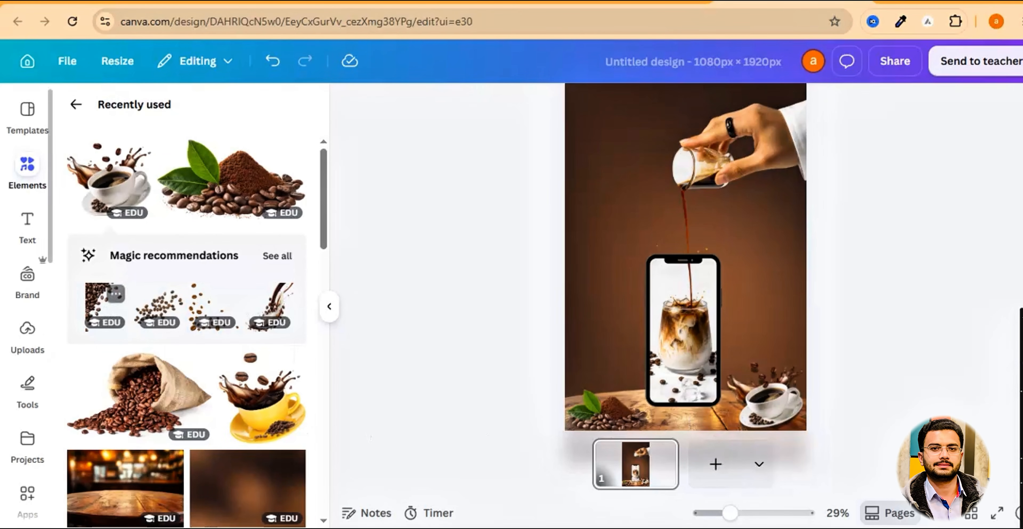
click(25, 225)
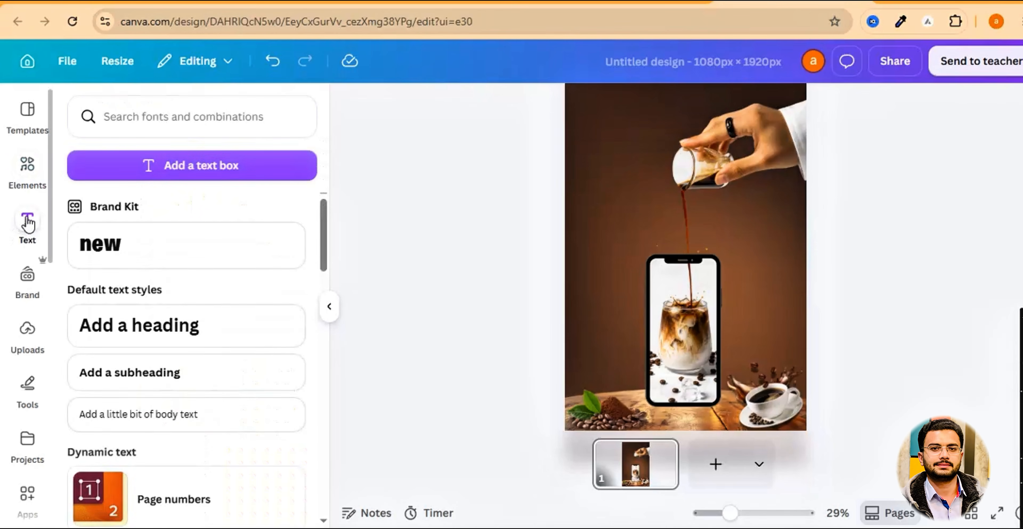
click(156, 336)
text(CO)
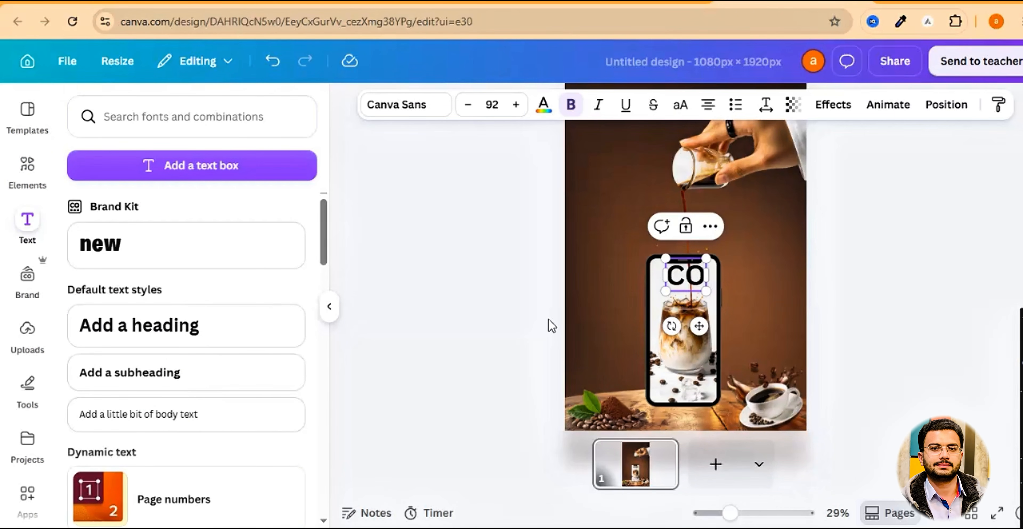
text(FFEE)
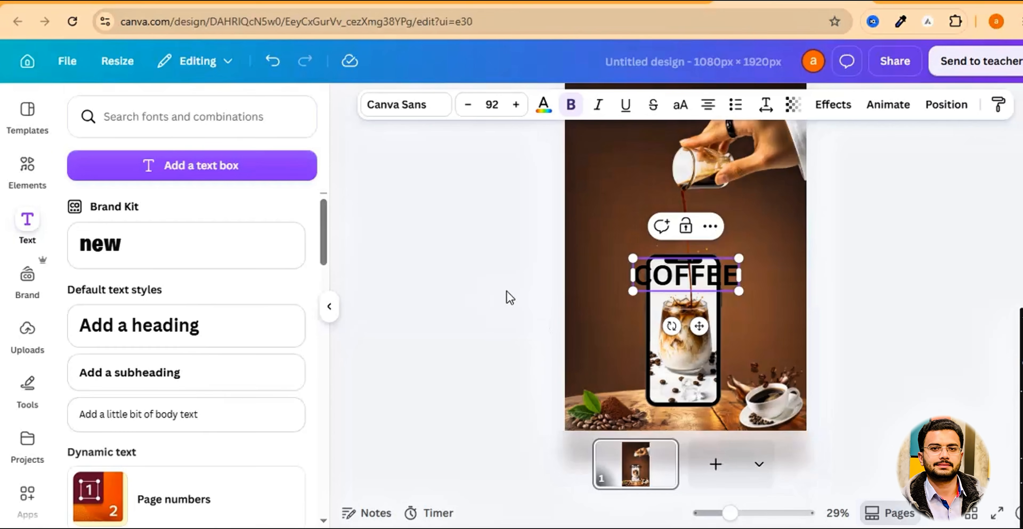
click(544, 287)
Colour the COFFEE heading white (#ffffff) and set its font to Horizon
click(665, 280)
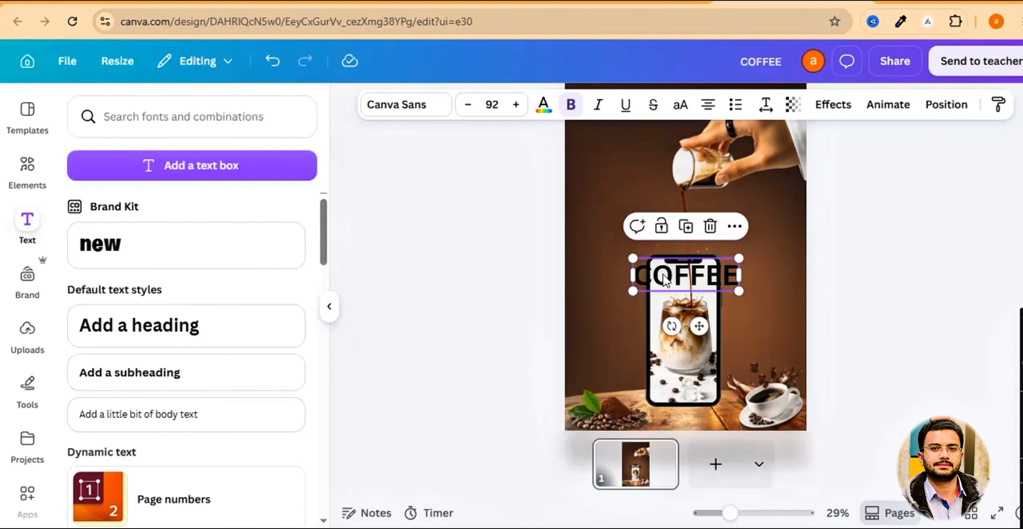
click(543, 108)
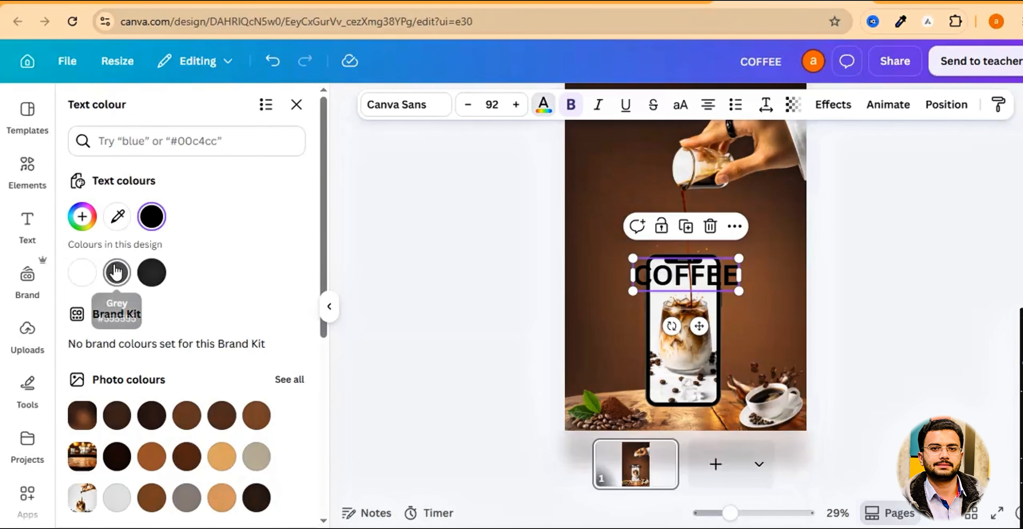
click(82, 273)
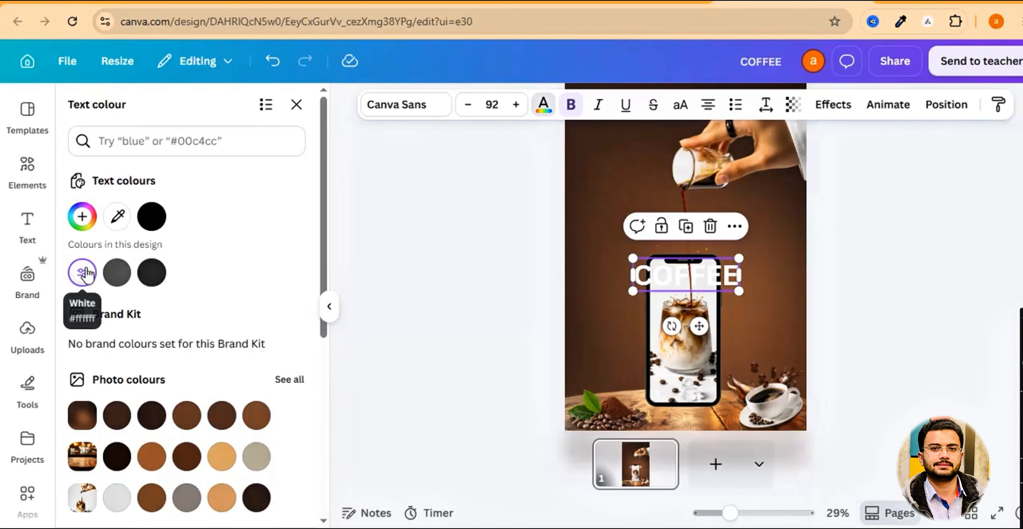
click(405, 106)
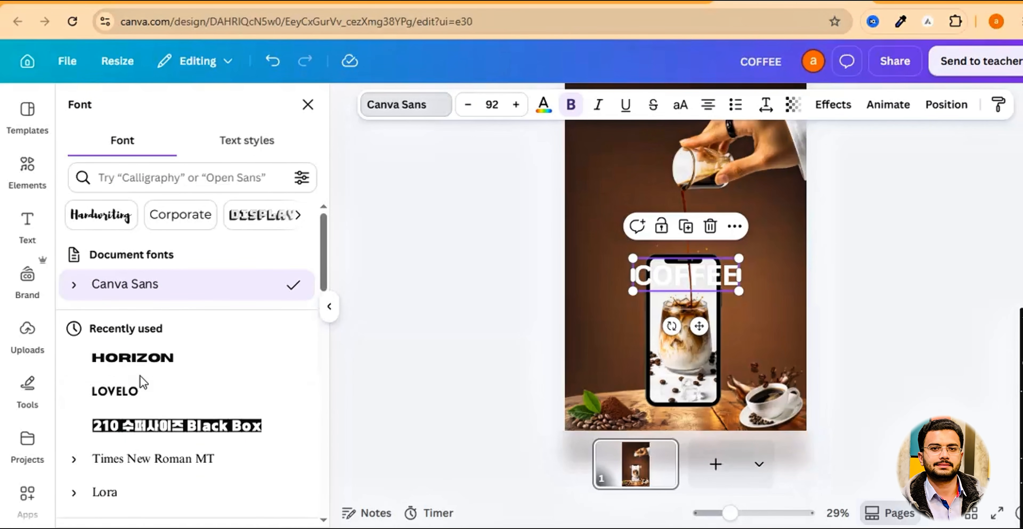
click(134, 363)
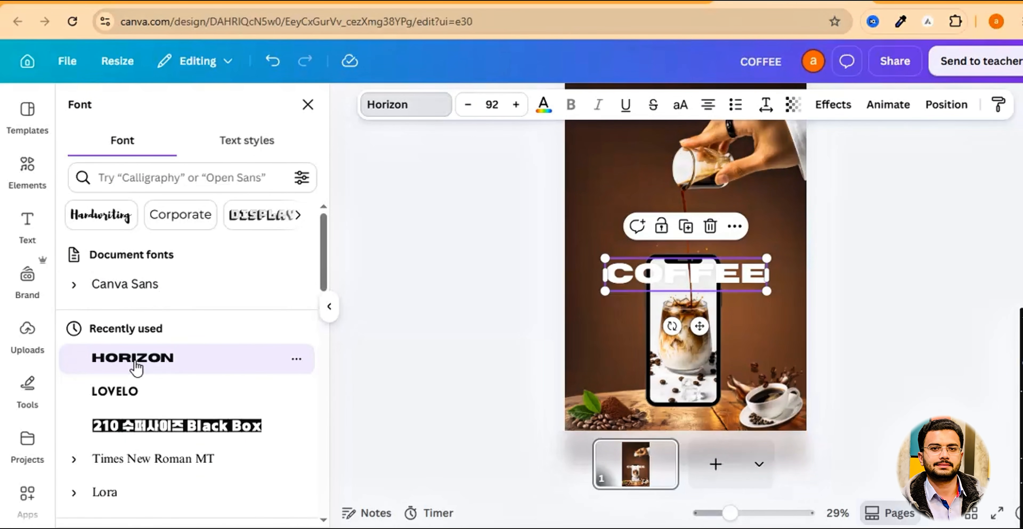
Move the COFFEE heading to the top of the poster above the hand and enlarge it to font size 105
scroll(743, 387, up, 3)
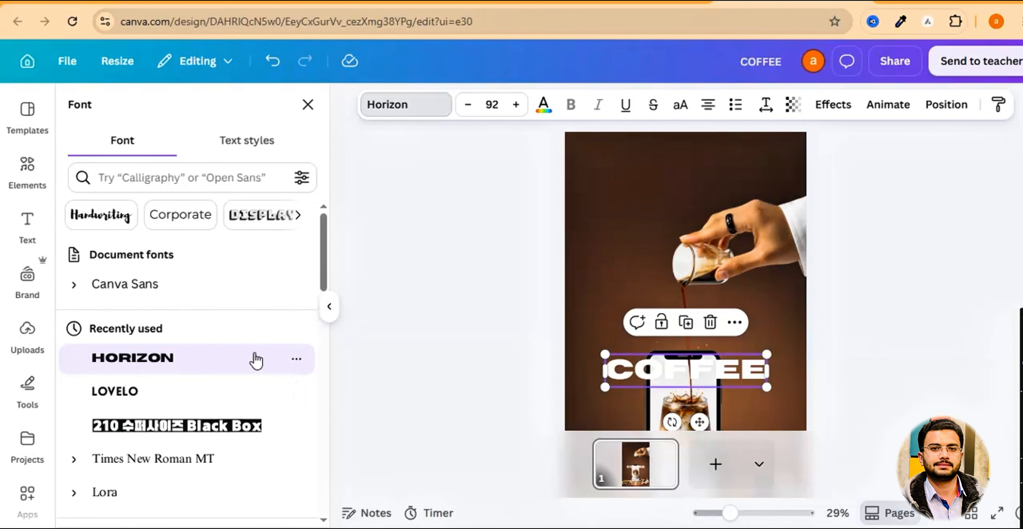
drag(761, 374, 759, 173)
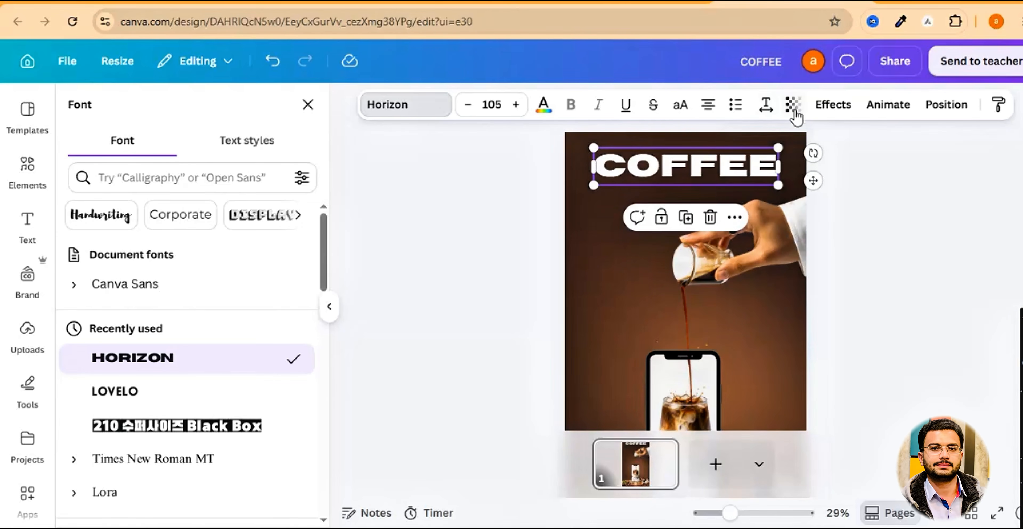
Set the COFFEE heading's letter spacing to 136
click(767, 107)
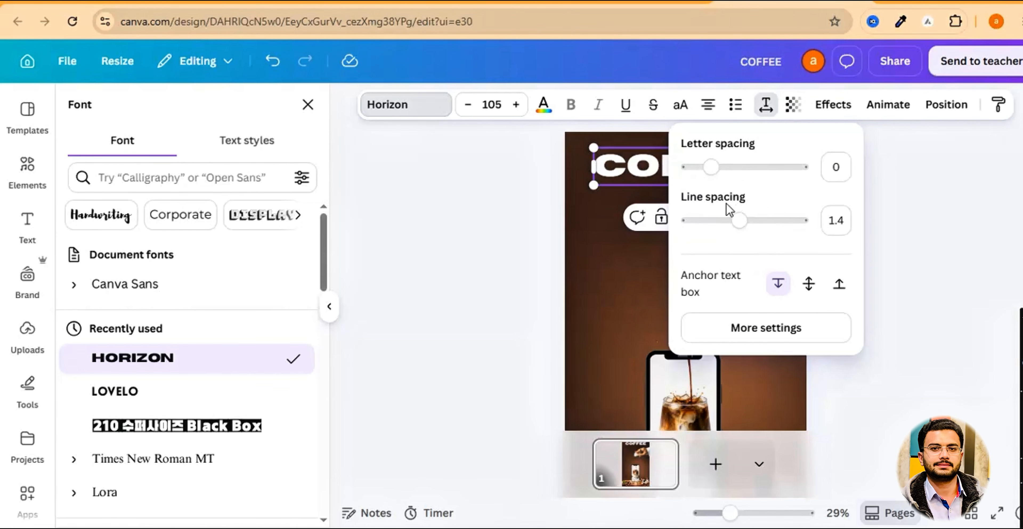
drag(717, 172, 725, 172)
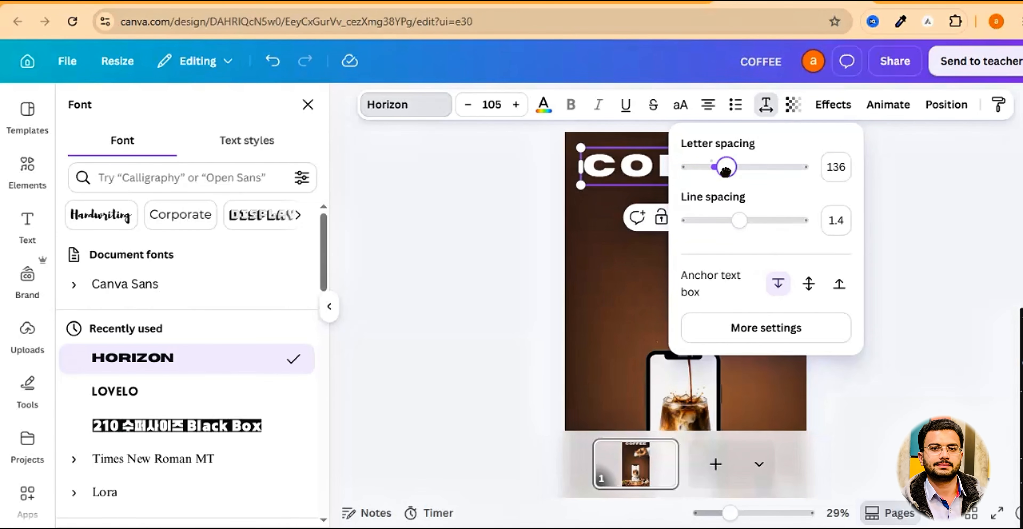
click(935, 204)
click(891, 197)
click(786, 181)
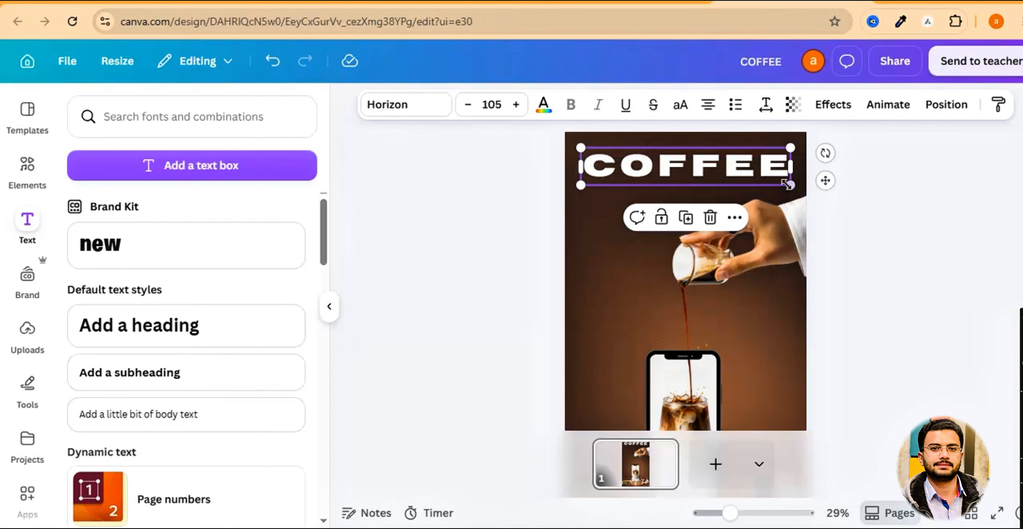
key(Escape)
Duplicate the COFFEE heading and place the copy directly beneath the original, aligned with it
click(715, 167)
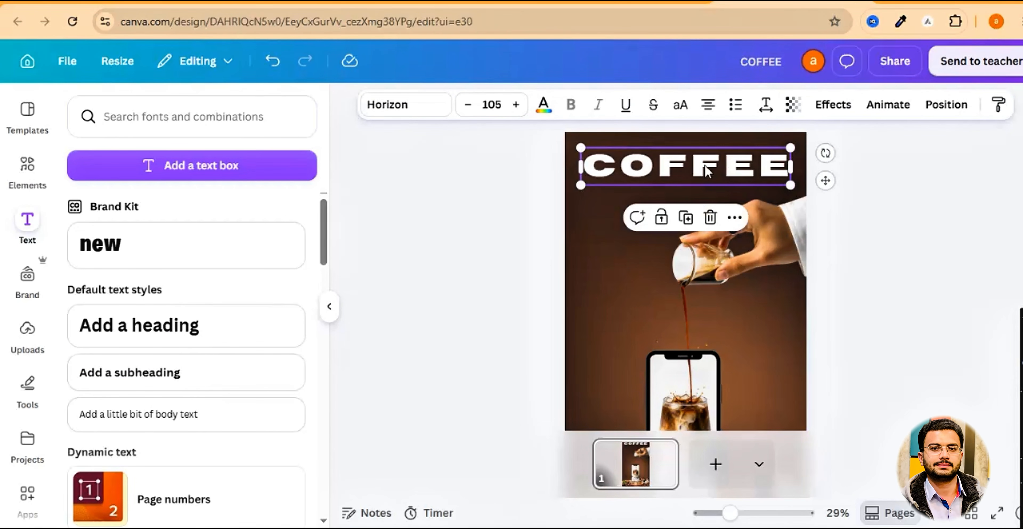
click(687, 220)
drag(706, 179, 702, 200)
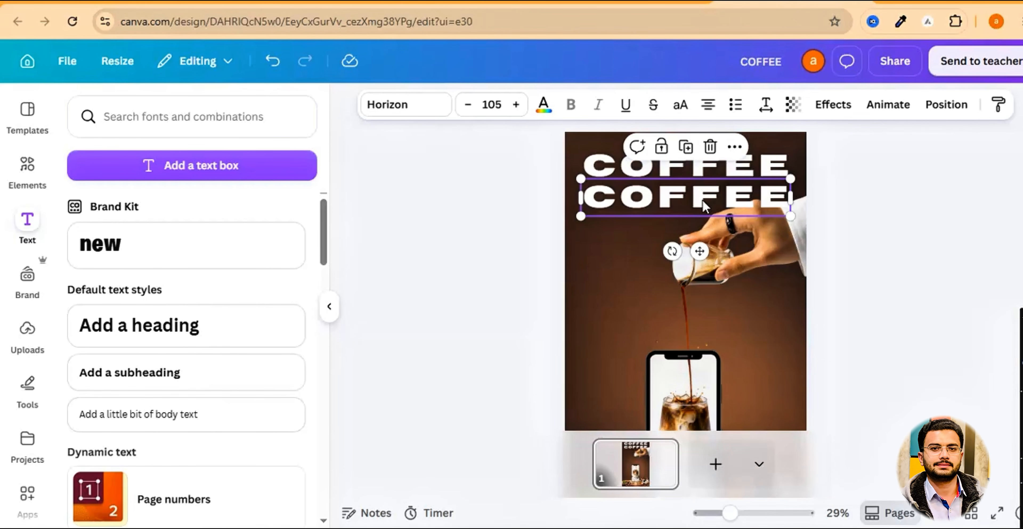
Keep duplicating the COFFEE heading downwards at the same spacing until nine stacked lines reach over the phone
click(686, 148)
click(687, 178)
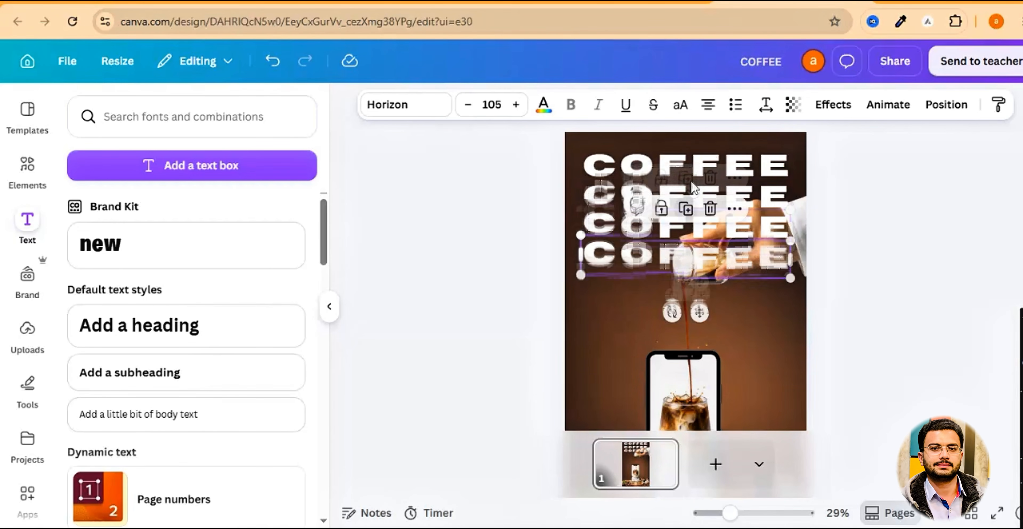
click(690, 215)
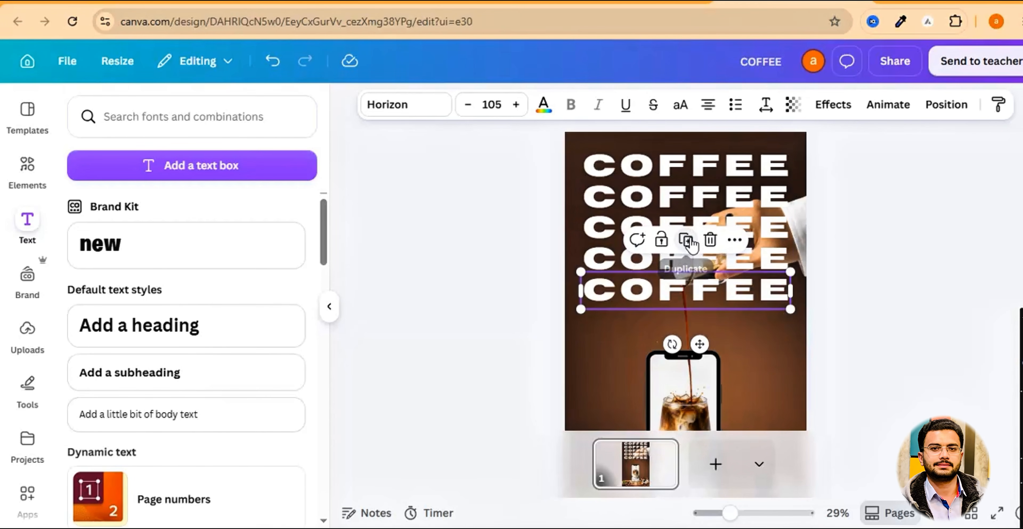
click(687, 239)
click(686, 273)
click(686, 302)
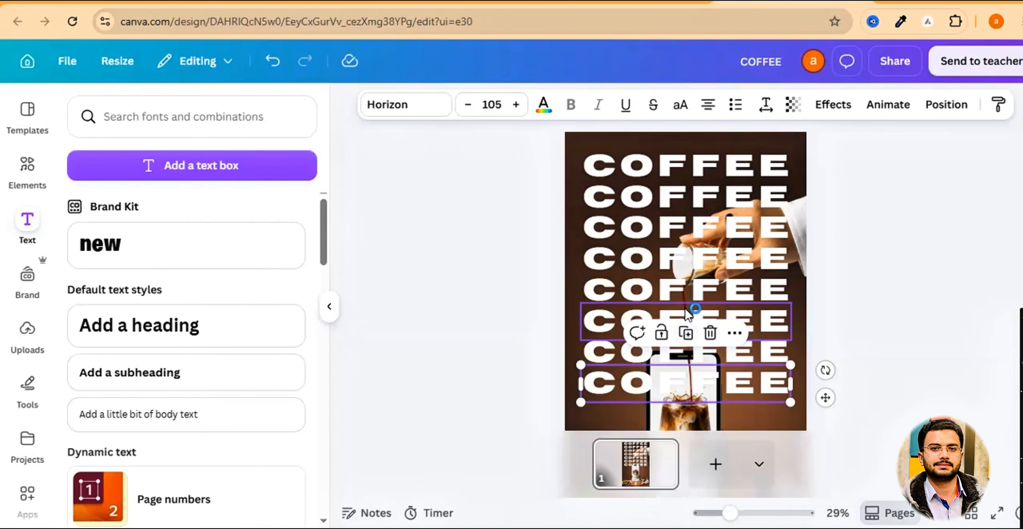
scroll(712, 318, down, 3)
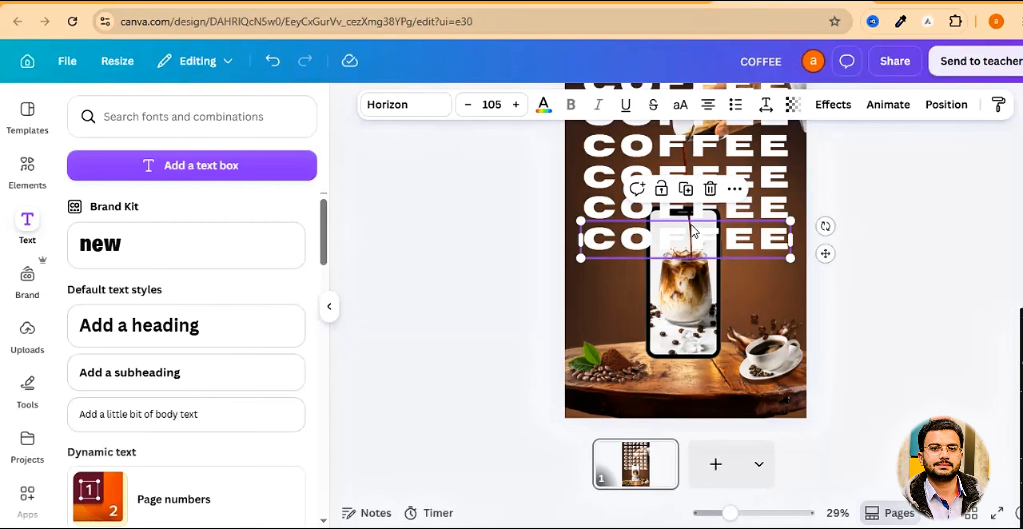
click(690, 194)
scroll(829, 292, up, 2)
click(836, 302)
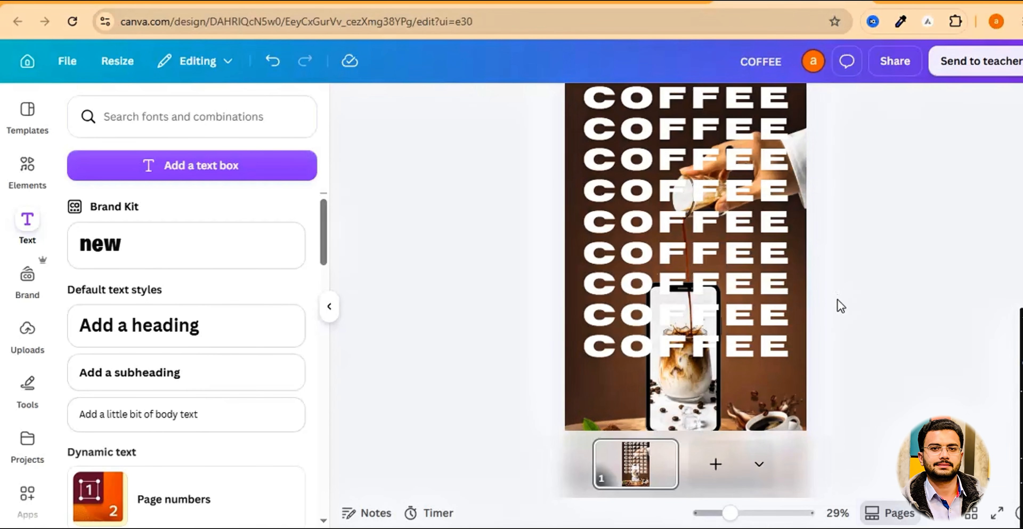
Select all nine COFFEE lines and group them
drag(738, 512, 725, 515)
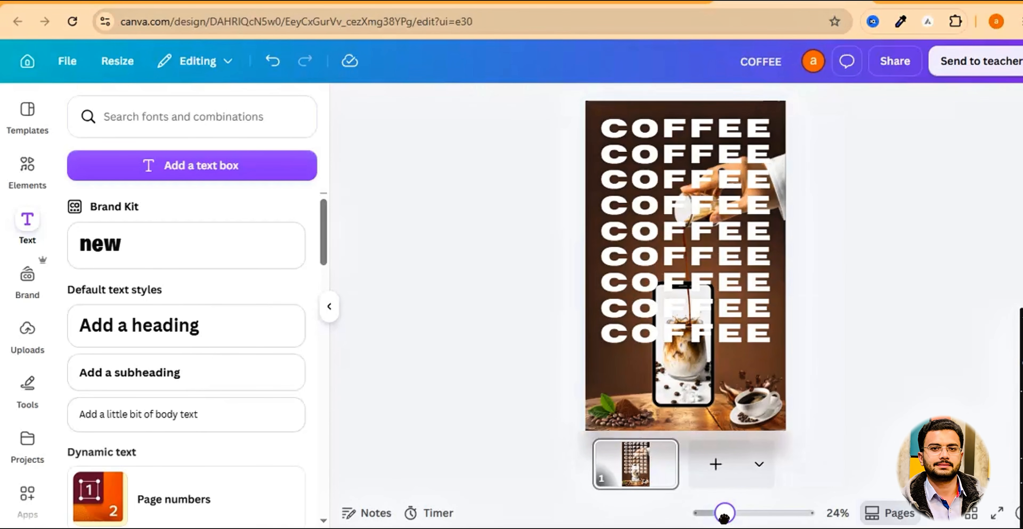
click(726, 128)
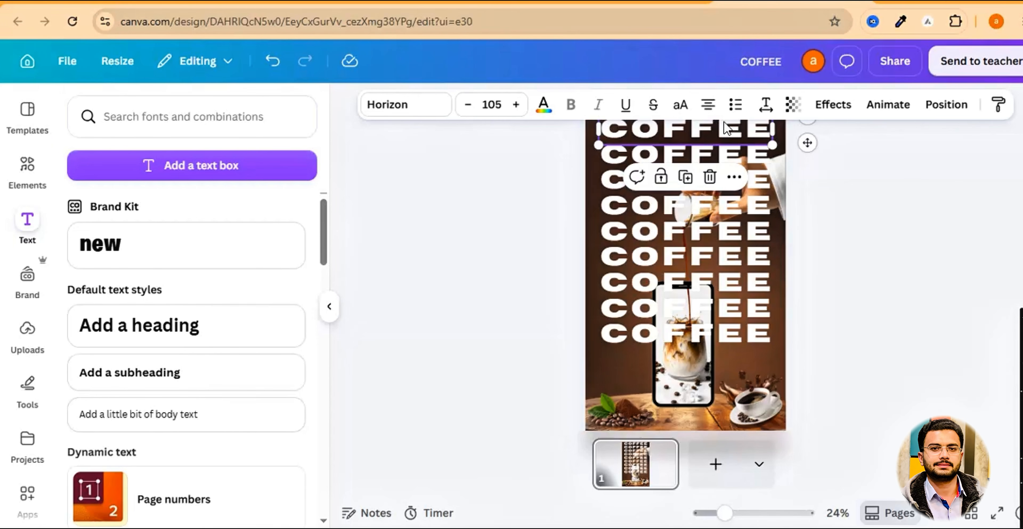
shift+click(758, 161)
shift+click(759, 185)
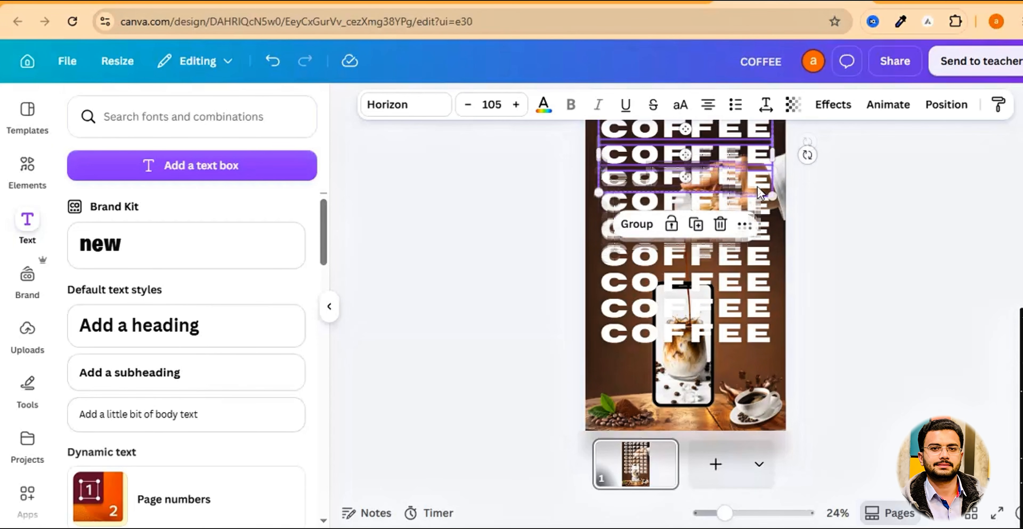
shift+click(763, 211)
shift+click(763, 235)
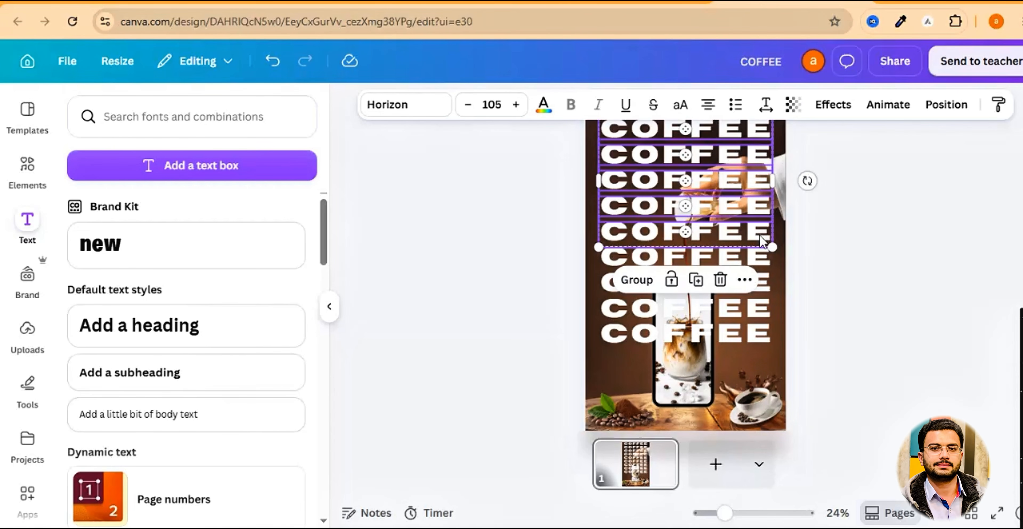
shift+click(762, 258)
shift+click(762, 285)
shift+click(762, 311)
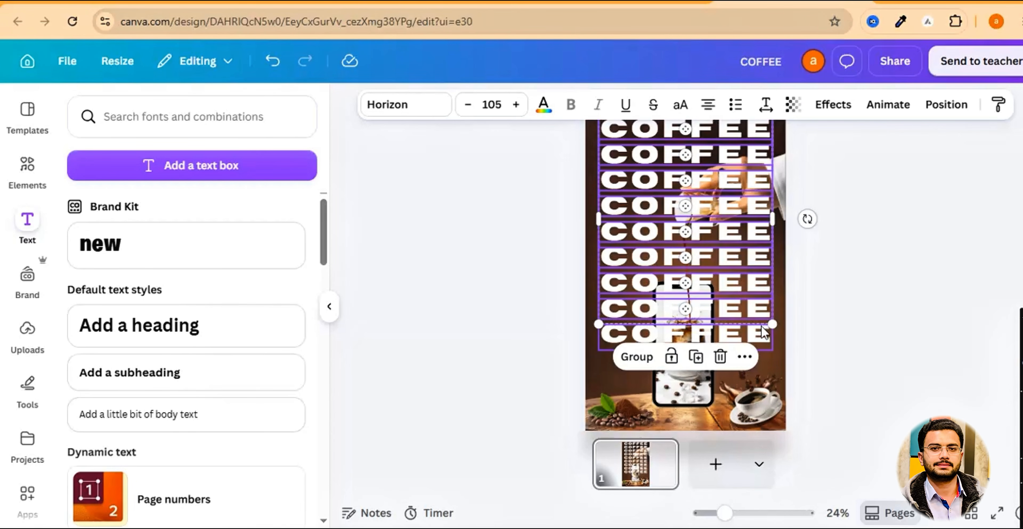
shift+click(763, 335)
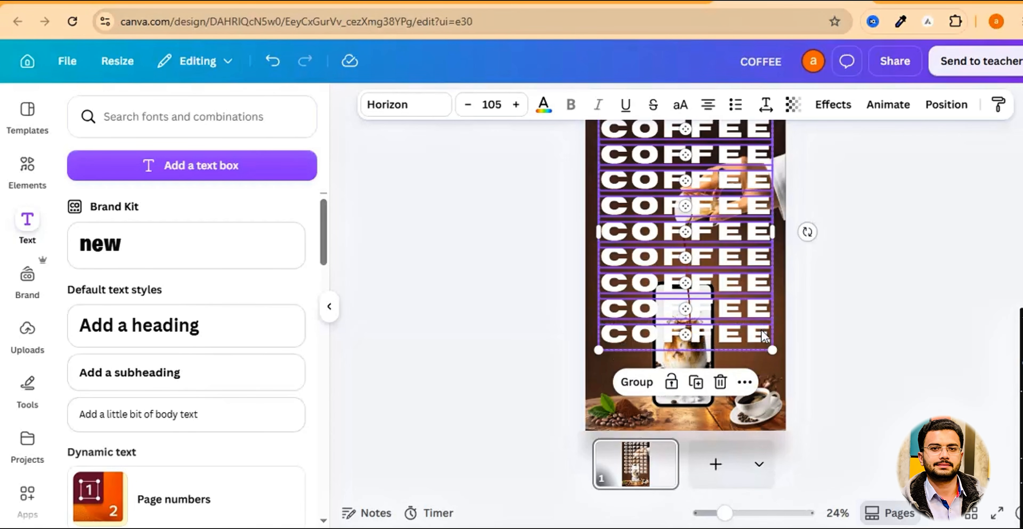
click(637, 382)
scroll(789, 385, up, 2)
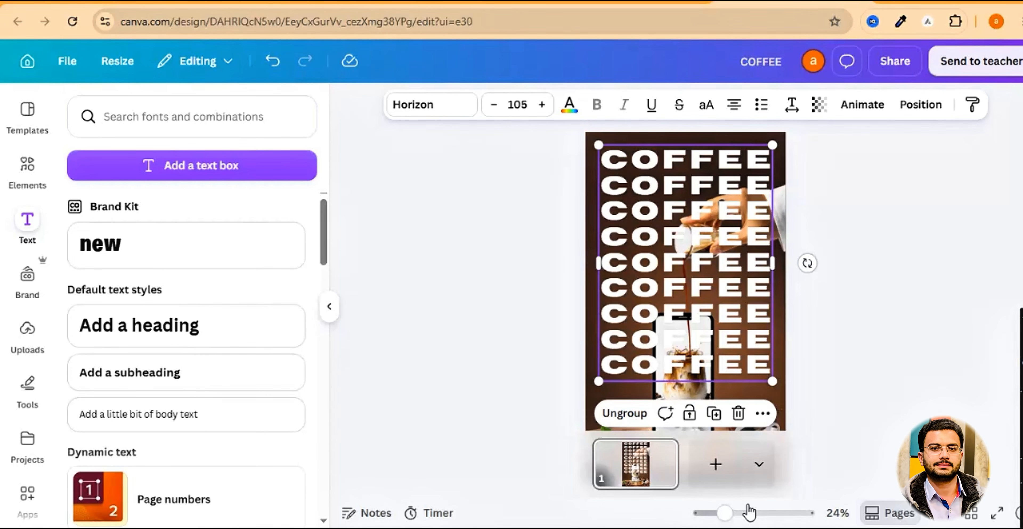
Move the grouped COFFEE lines slightly down on the poster, keeping them horizontally centred
mouse_move(725, 513)
mouse_down()
mouse_move(704, 513)
mouse_move(715, 512)
mouse_up()
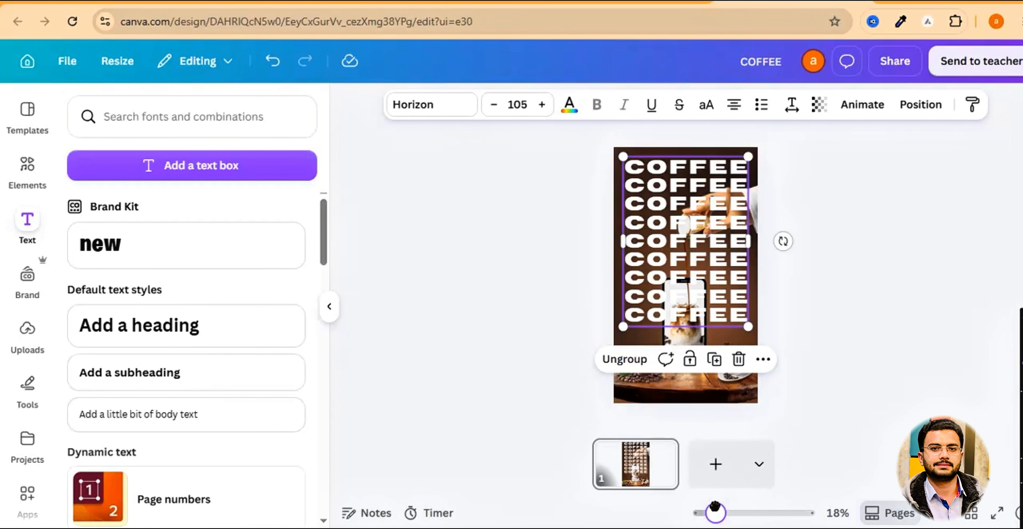
click(791, 338)
drag(731, 186, 732, 195)
click(802, 222)
Set the transparency of the COFFEE text group to 50
click(722, 185)
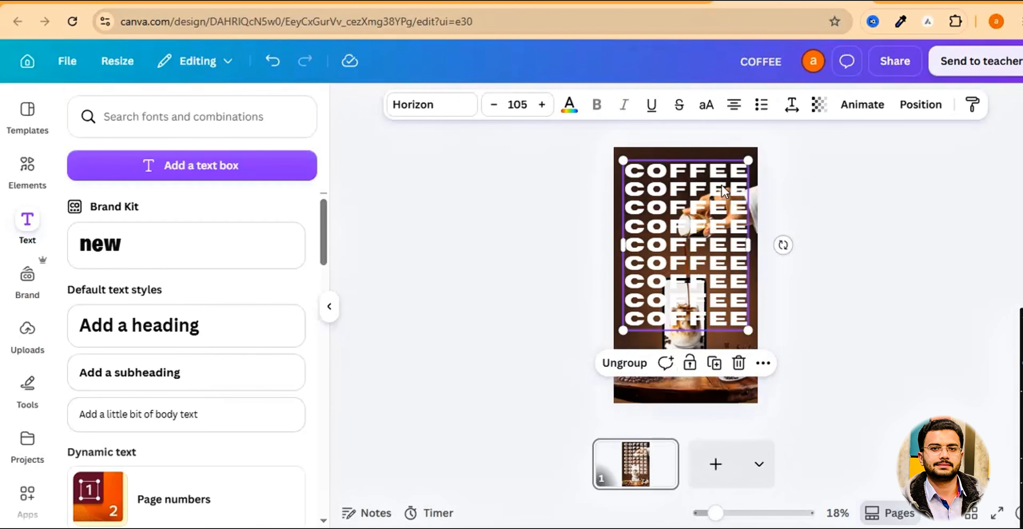
click(820, 106)
drag(840, 171, 797, 195)
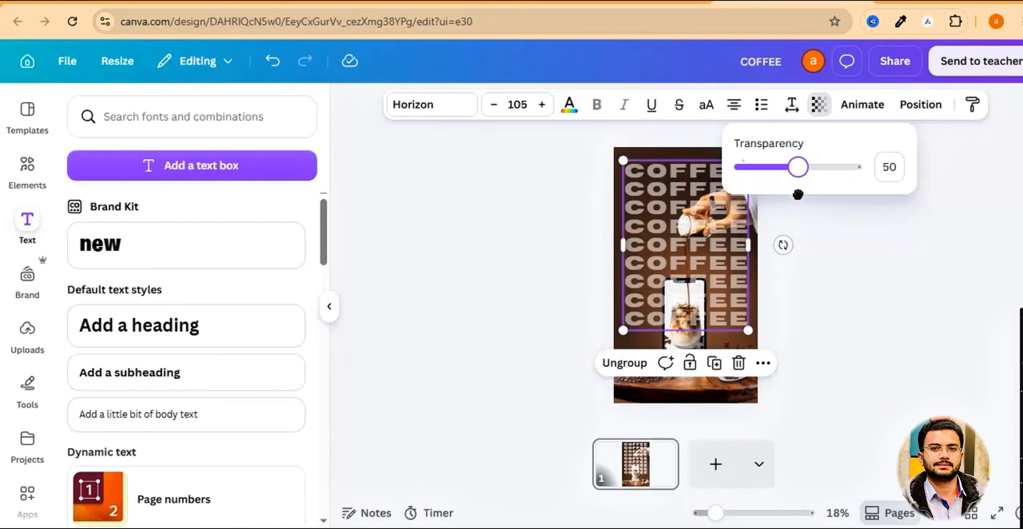
click(818, 222)
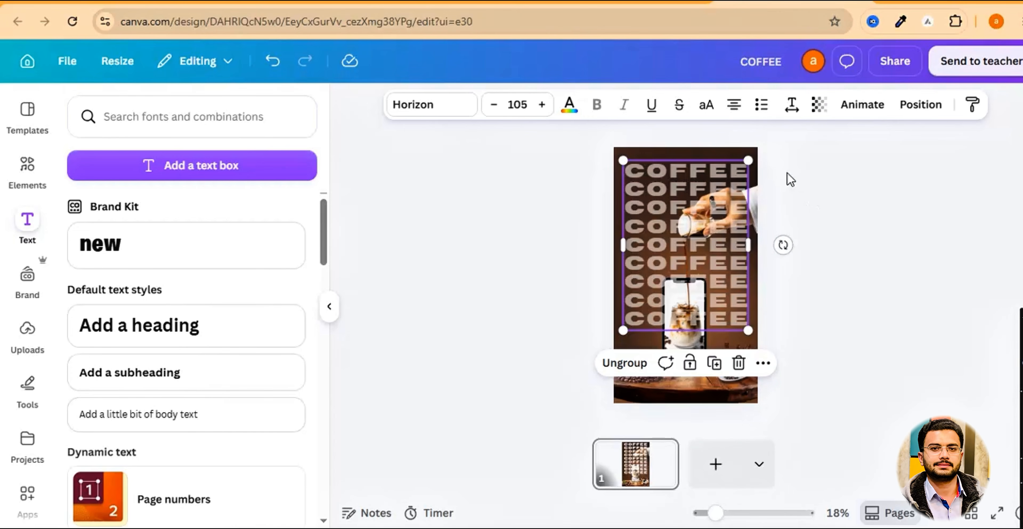
Send the COFFEE text group to the back, behind the hand and the phone, and deselect it
click(763, 363)
mouse_move(801, 209)
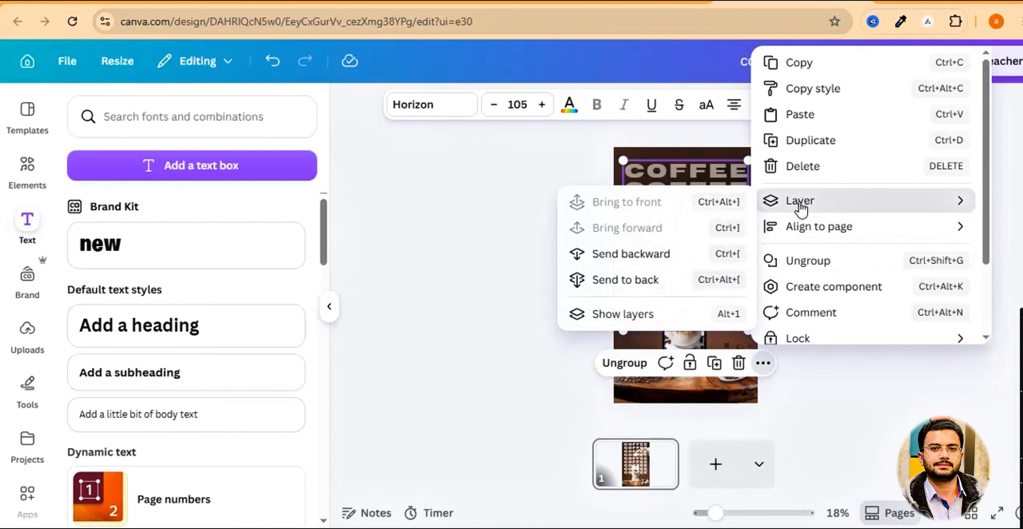
click(647, 283)
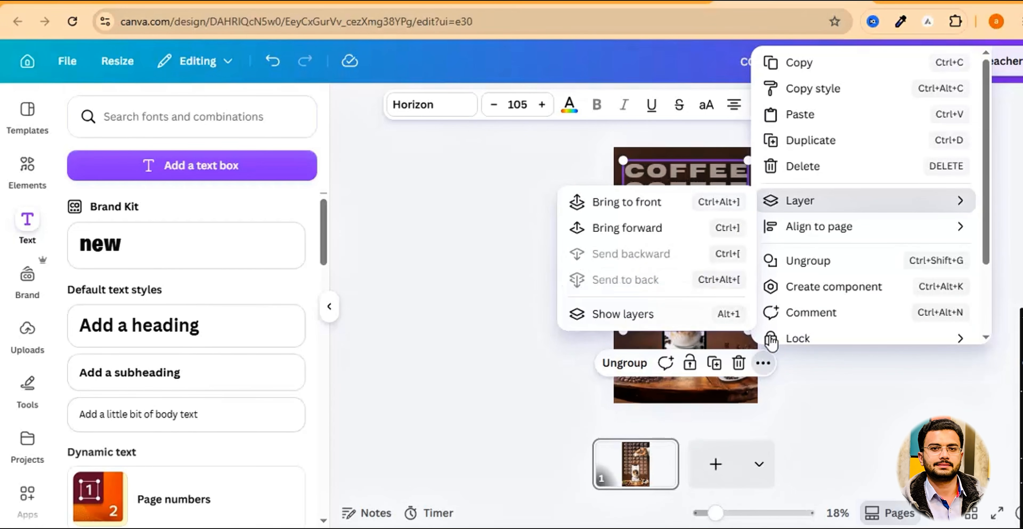
click(849, 397)
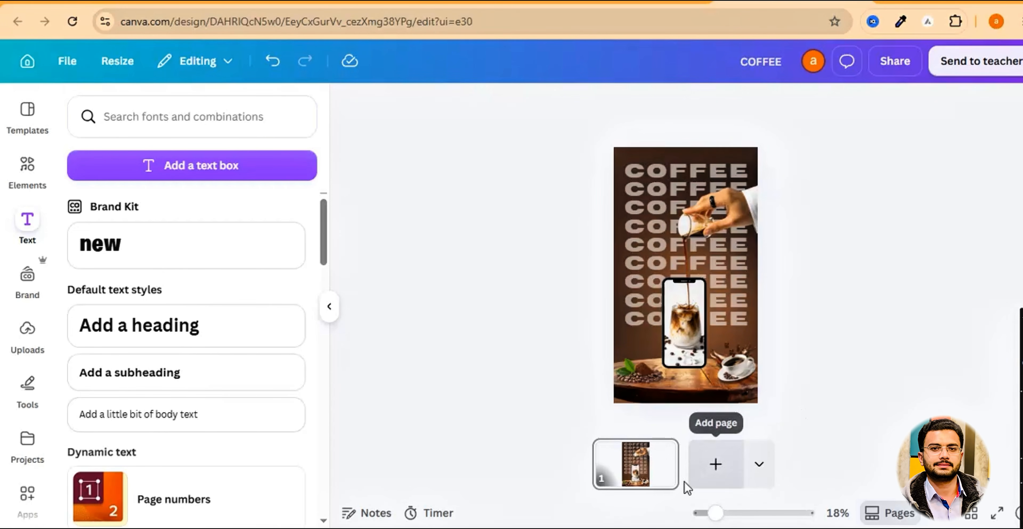
Search the graphics elements for "shadow" and add the soft, wide oval black shadow to the poster
drag(715, 513, 738, 513)
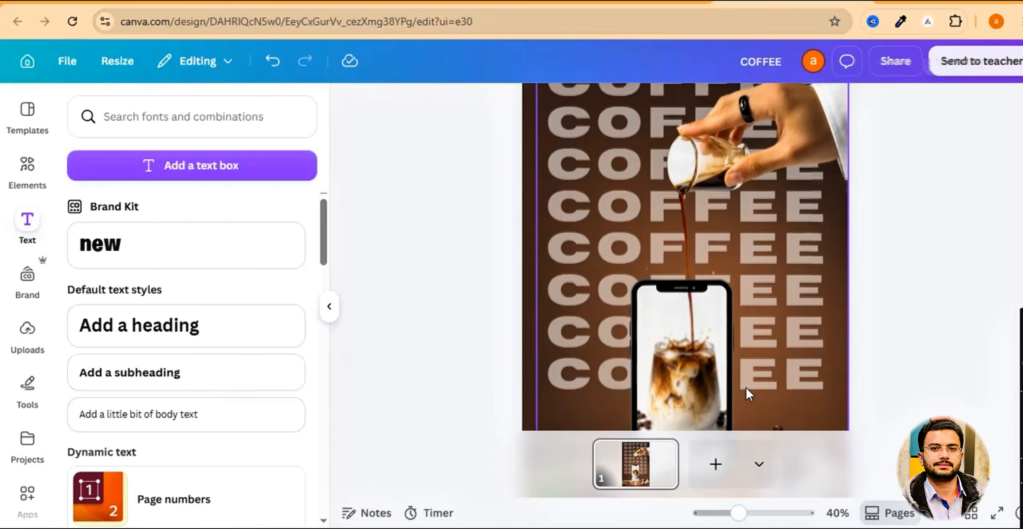
scroll(749, 391, down, 3)
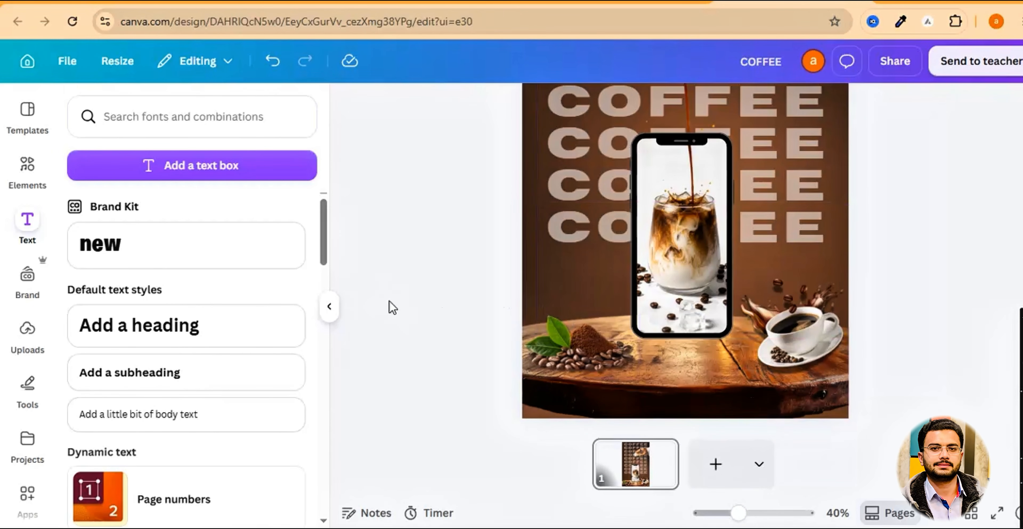
click(27, 167)
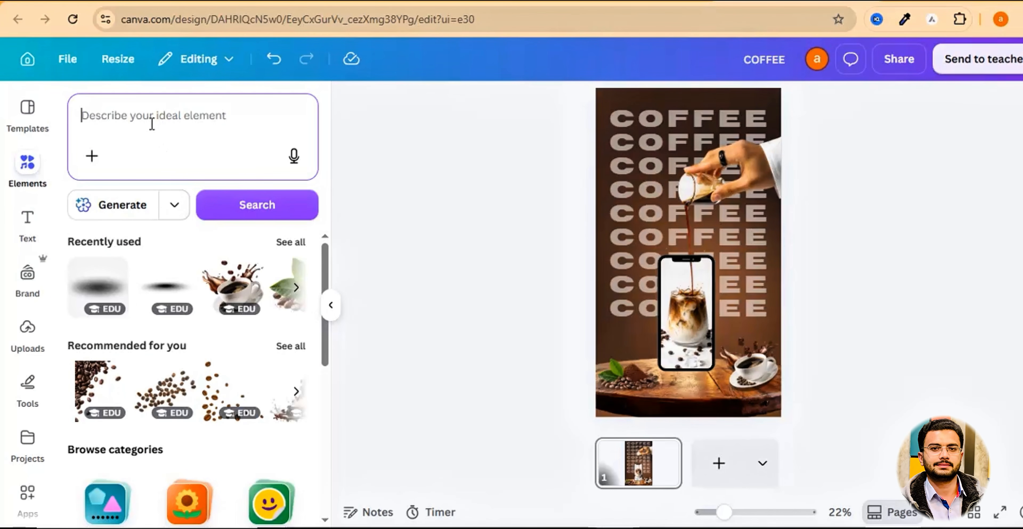
text(sha)
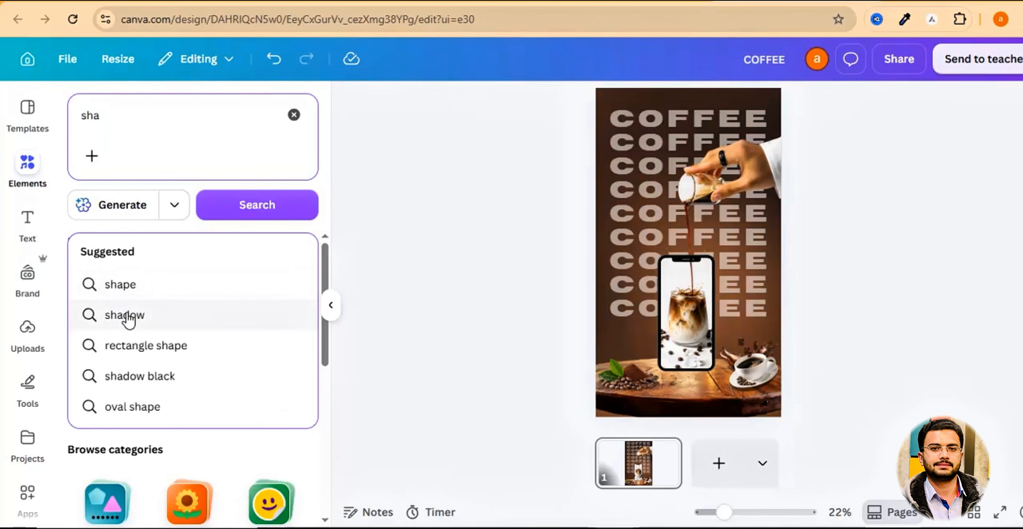
click(125, 315)
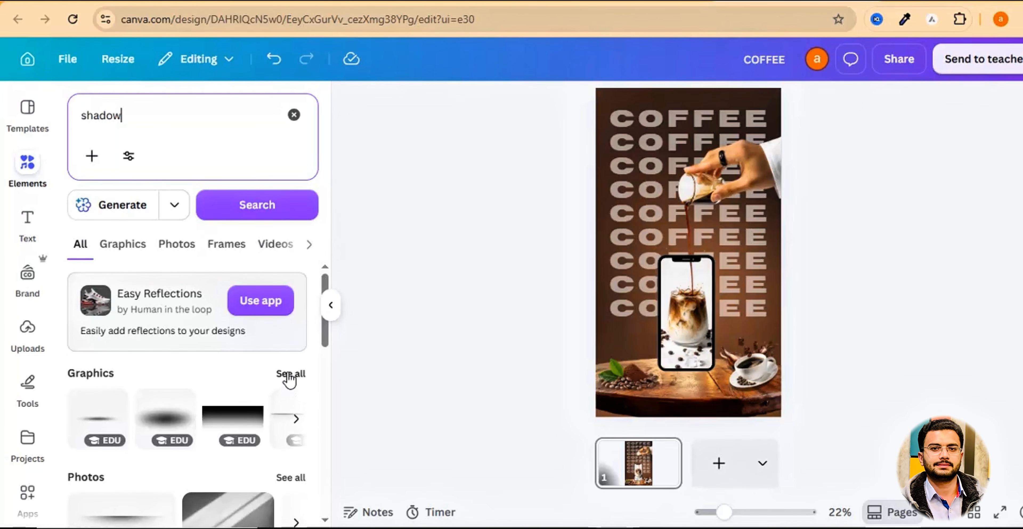
click(290, 375)
scroll(215, 403, down, 1)
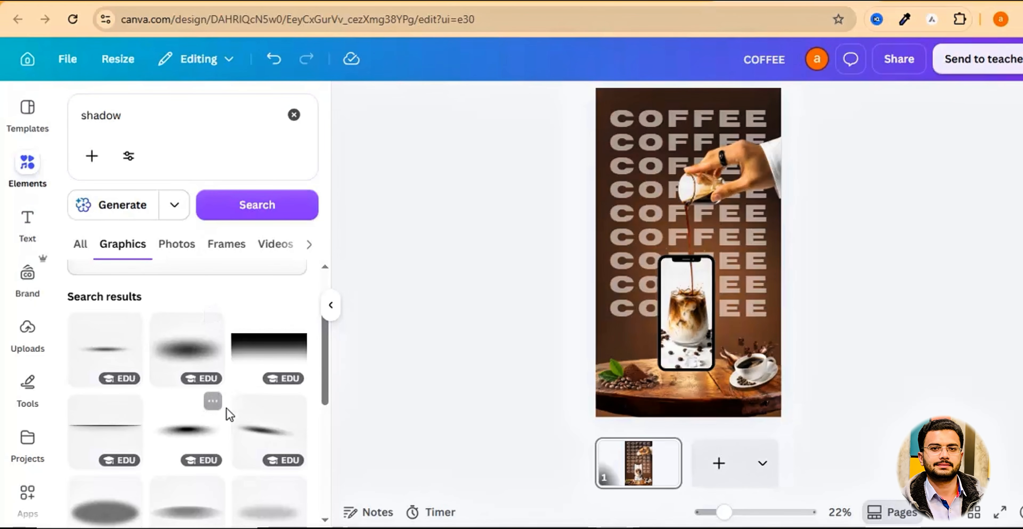
click(194, 360)
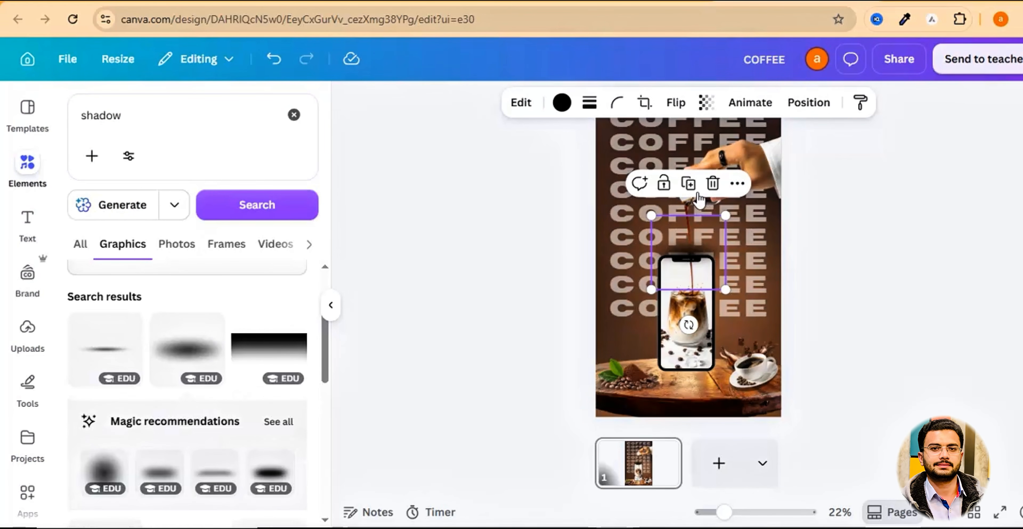
Move the shadow graphic onto the wooden table directly beneath the phone
drag(701, 249, 703, 372)
drag(725, 513, 744, 514)
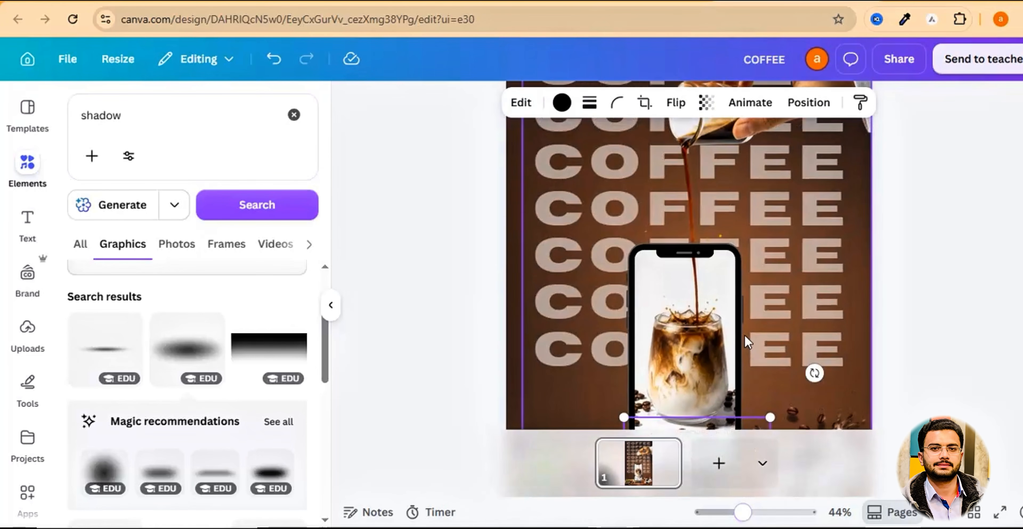
scroll(745, 336, down, 4)
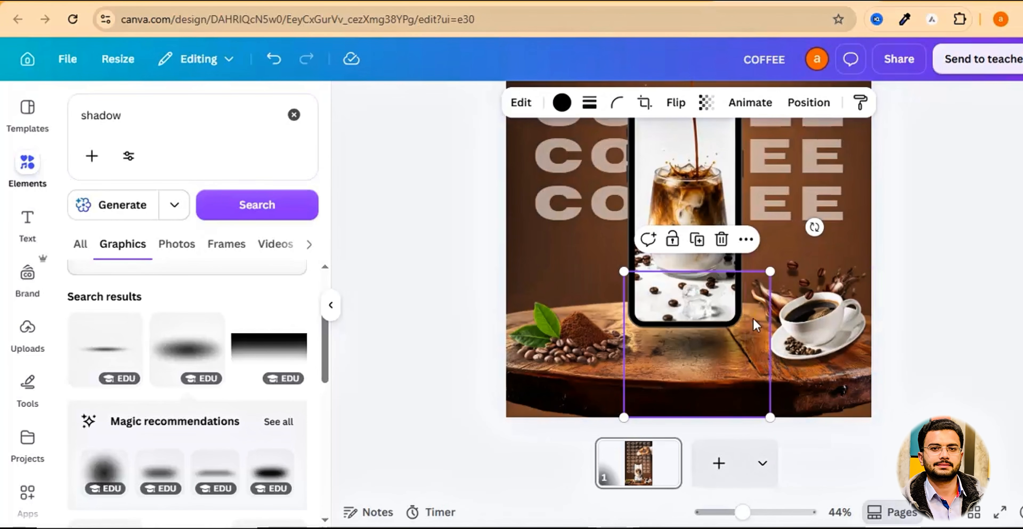
drag(714, 350, 711, 346)
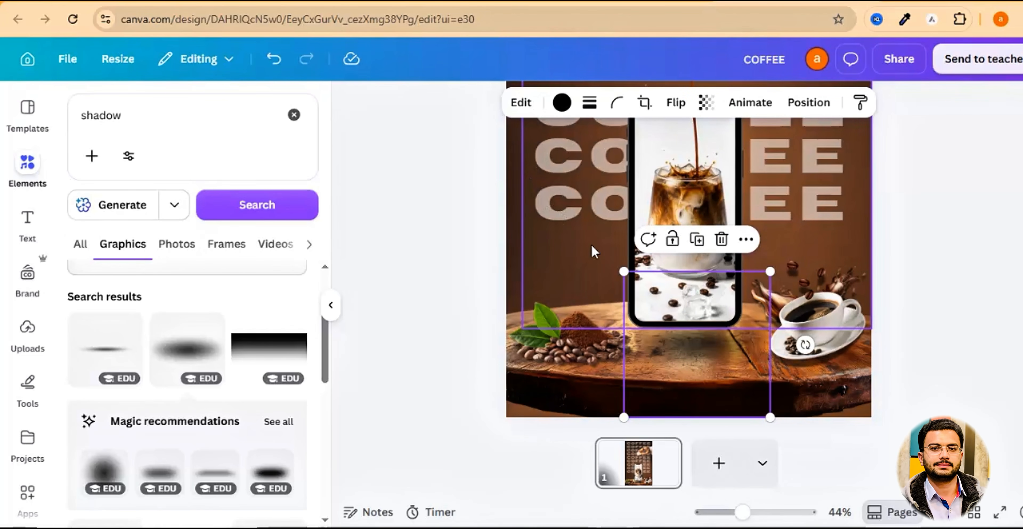
Send the shadow one layer backward and deselect it
click(746, 239)
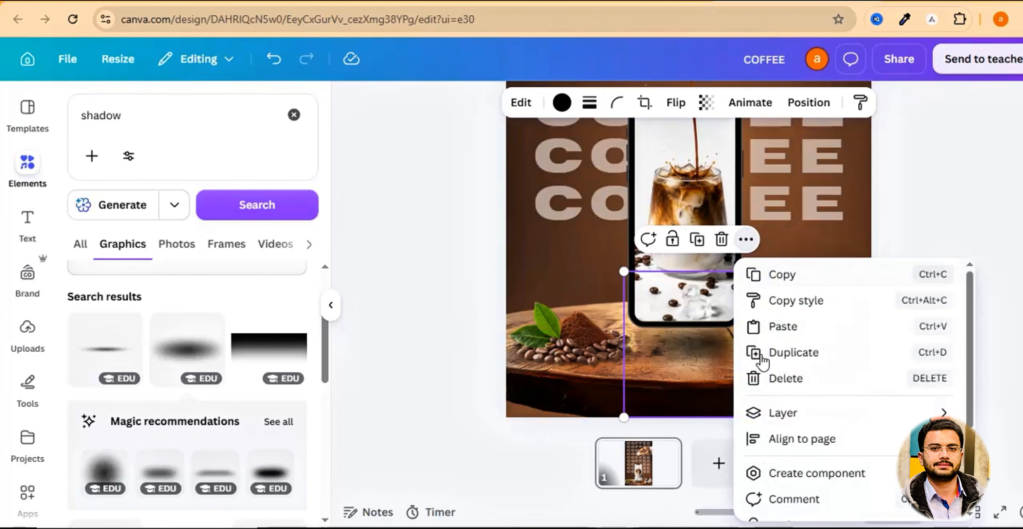
mouse_move(776, 423)
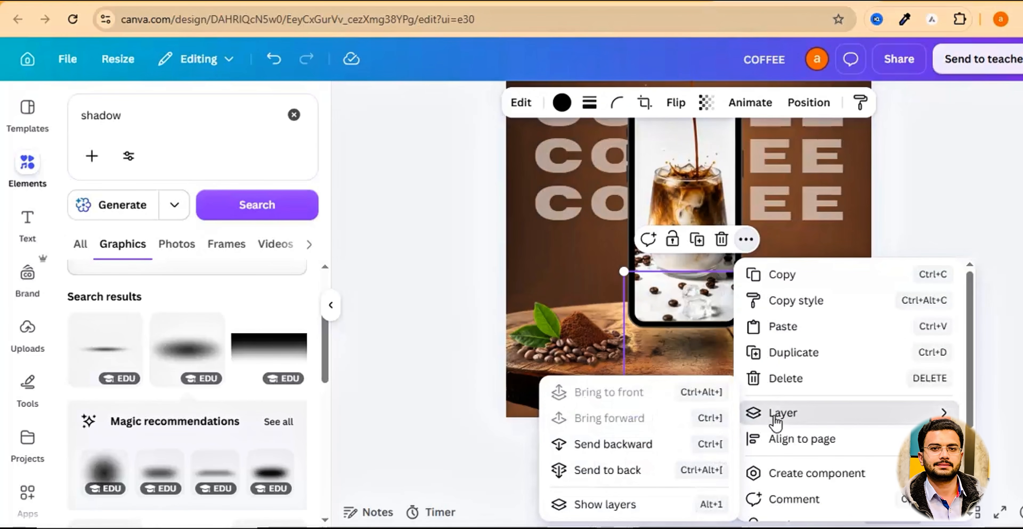
click(642, 447)
click(479, 420)
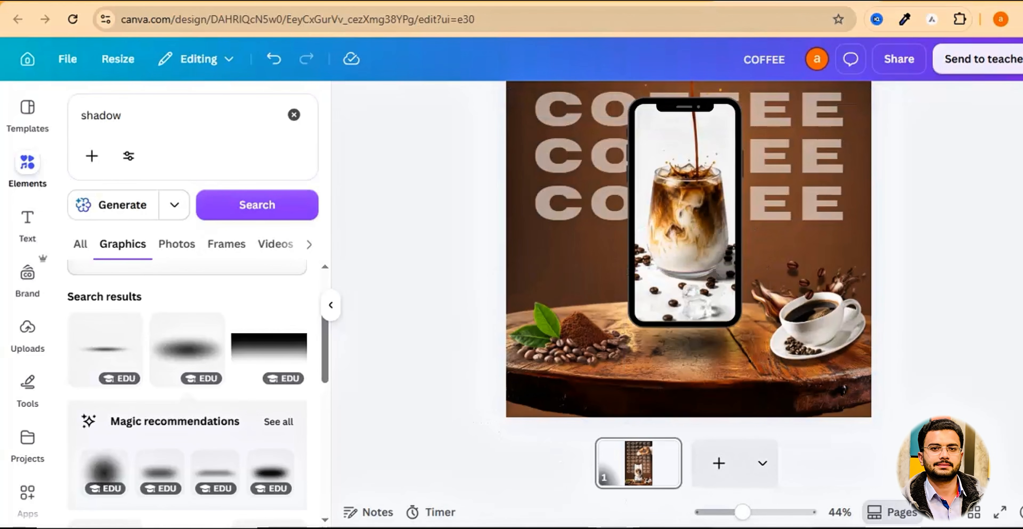
Download the finished poster as a PNG at size 1 (1,080 × 1,920 px)
drag(738, 513, 722, 513)
scroll(845, 403, up, 2)
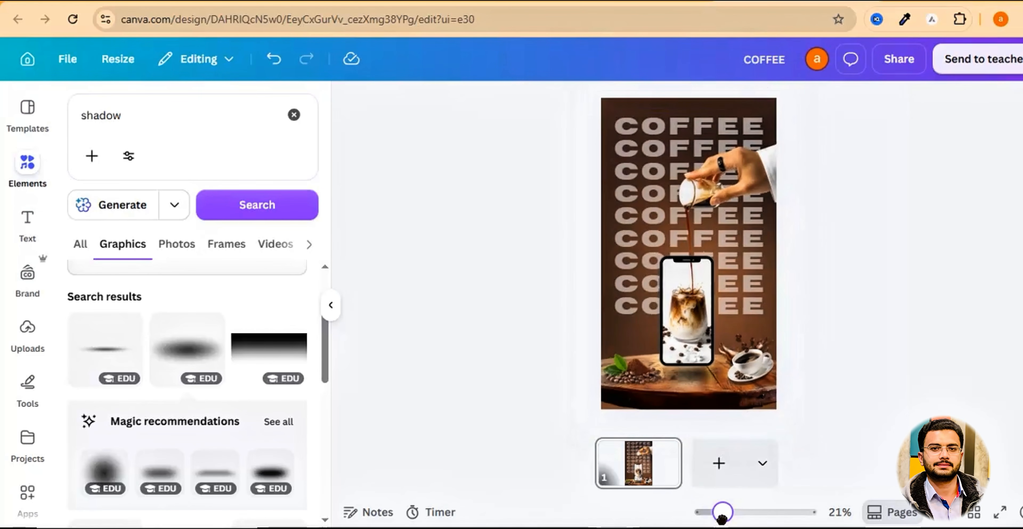
click(899, 59)
click(776, 424)
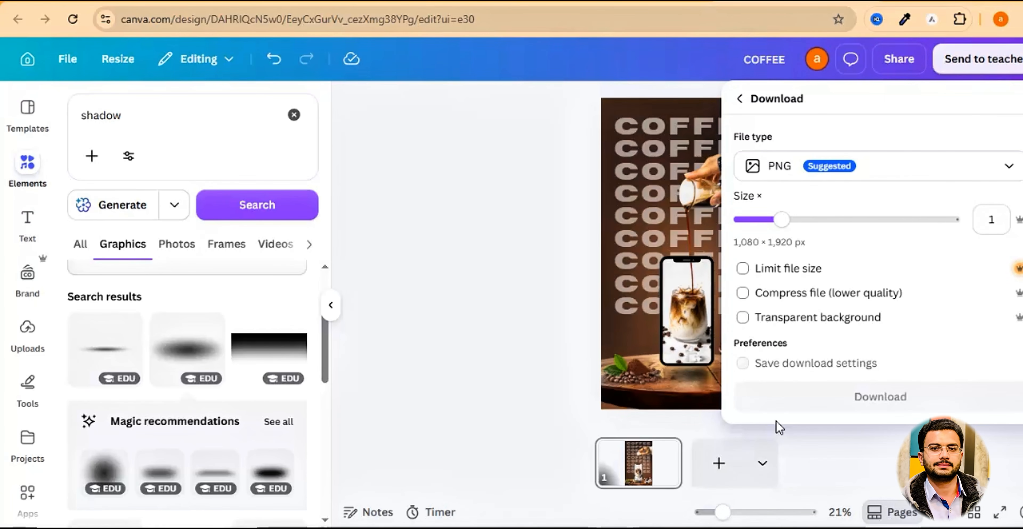
click(838, 396)
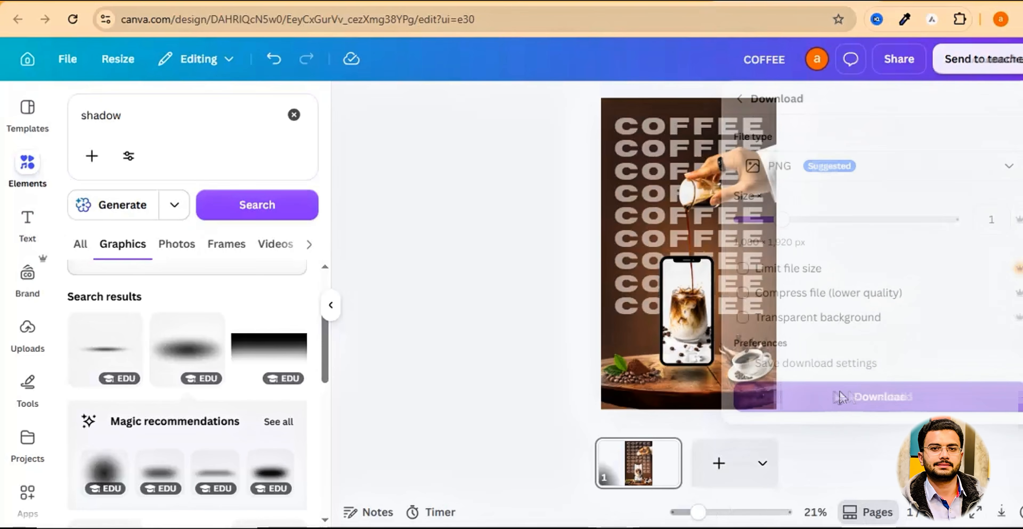